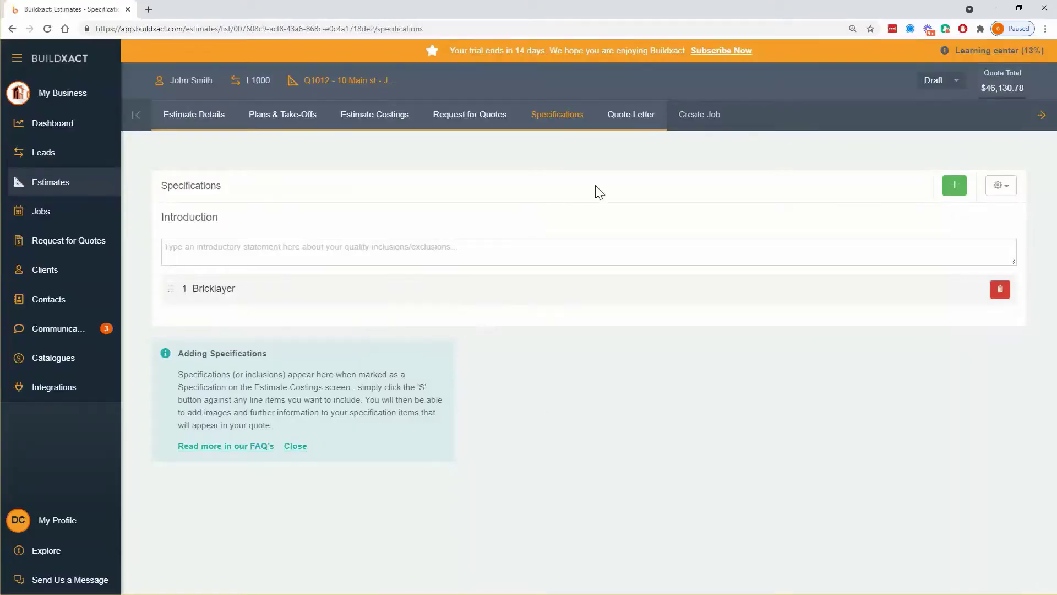
Expand the Bricklayer specification to review its Bricks and Bricks labour items.
click(455, 292)
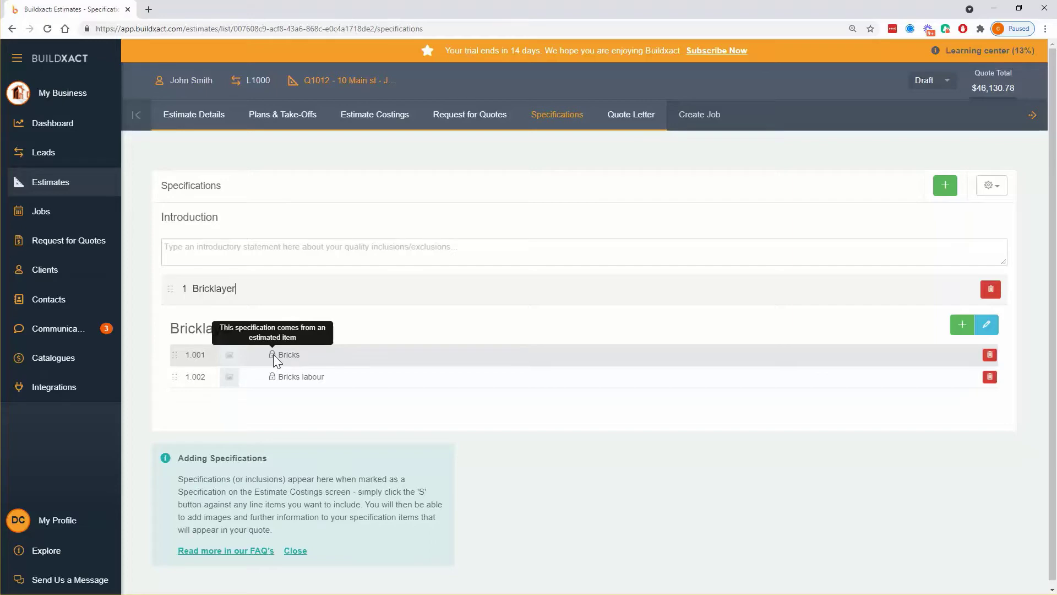
In Estimate Costings, expand Preliminaries and flag the Permit item to show in specifications.
click(399, 121)
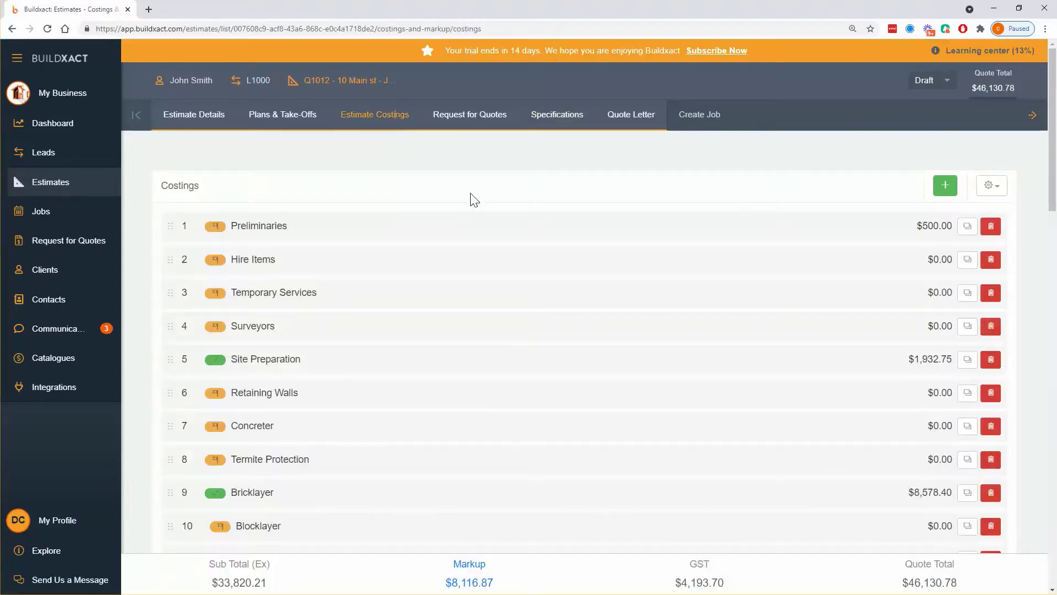
click(487, 225)
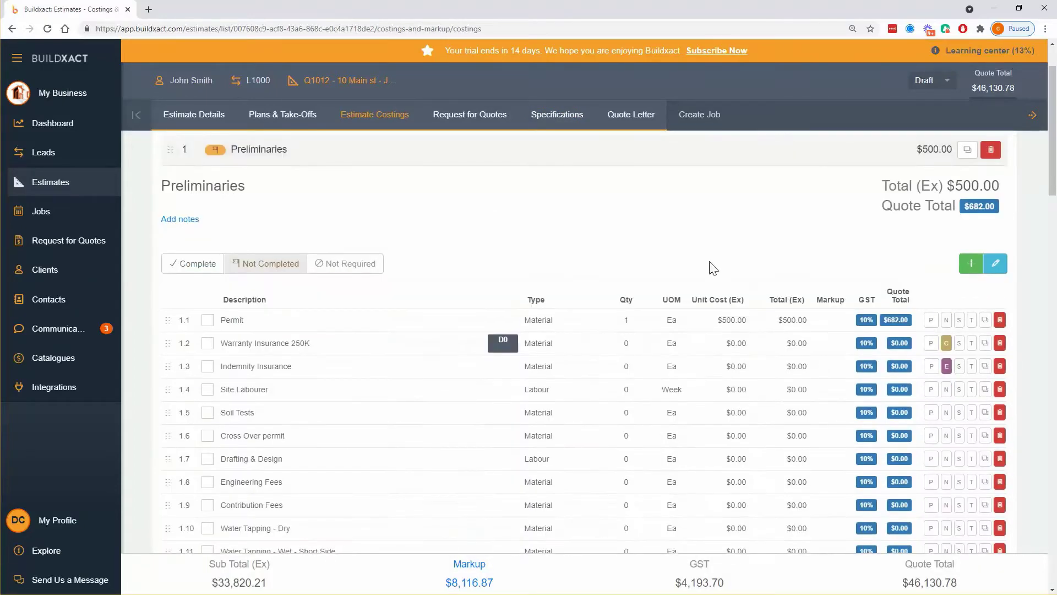
click(958, 324)
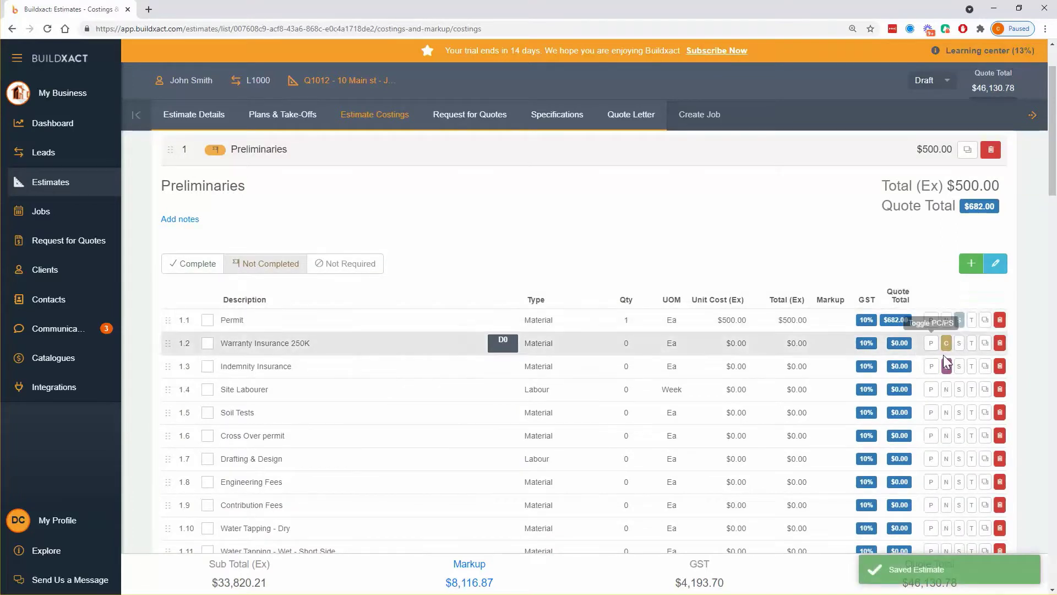
Expand Site Preparation, flag Earthworks - Bulk cuts for specifications, and expand Bricklayer.
scroll(947, 358, down, 2)
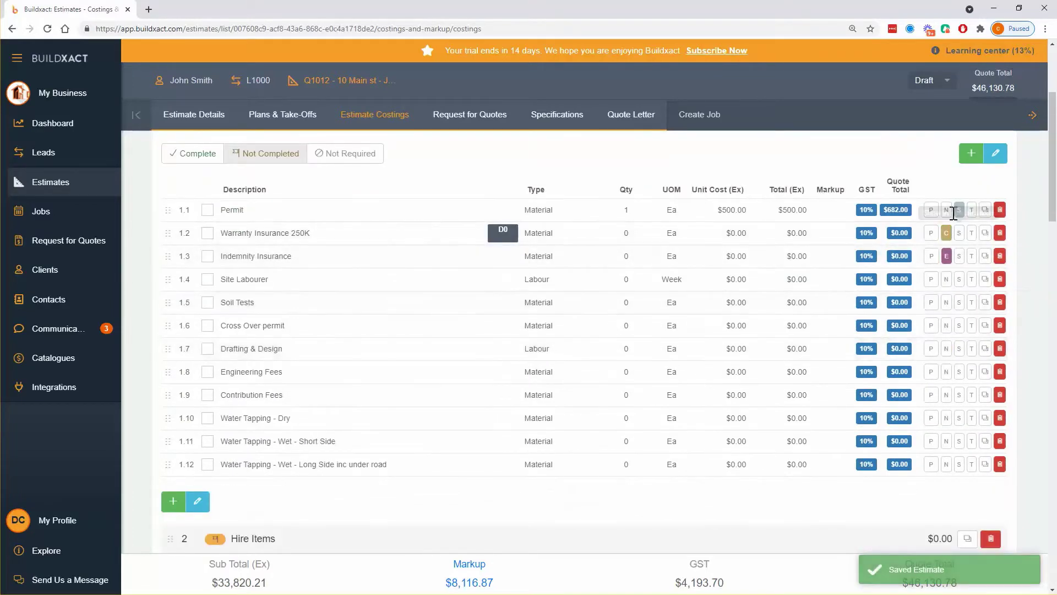
scroll(927, 331, down, 5)
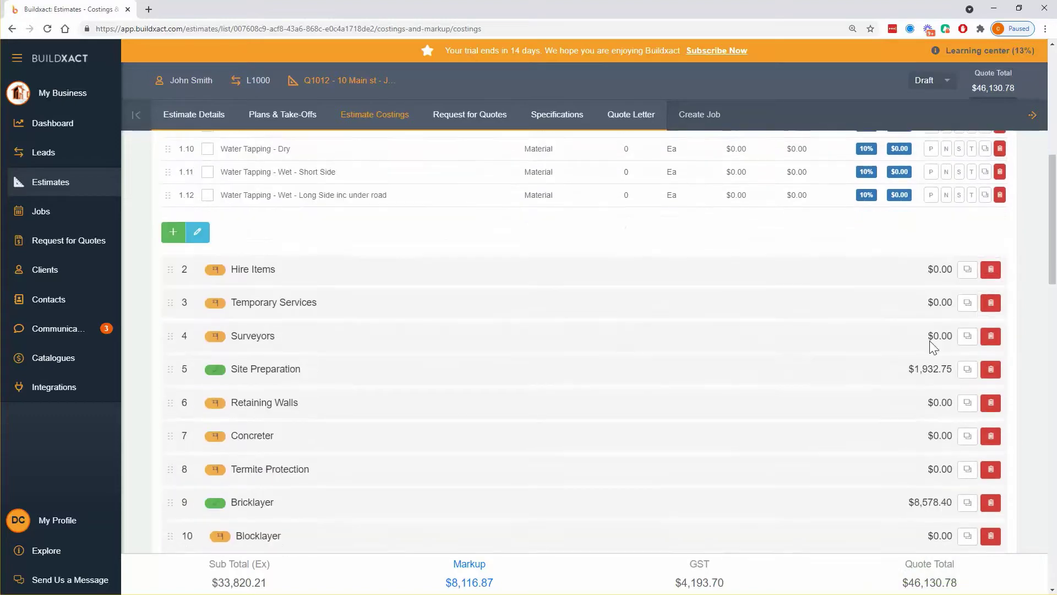
click(885, 361)
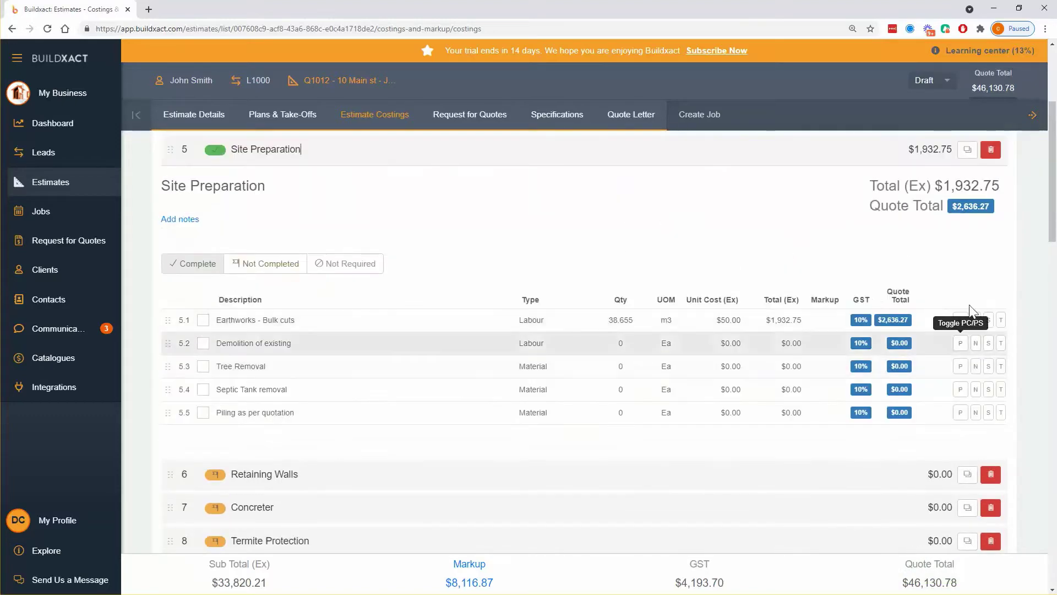
click(988, 321)
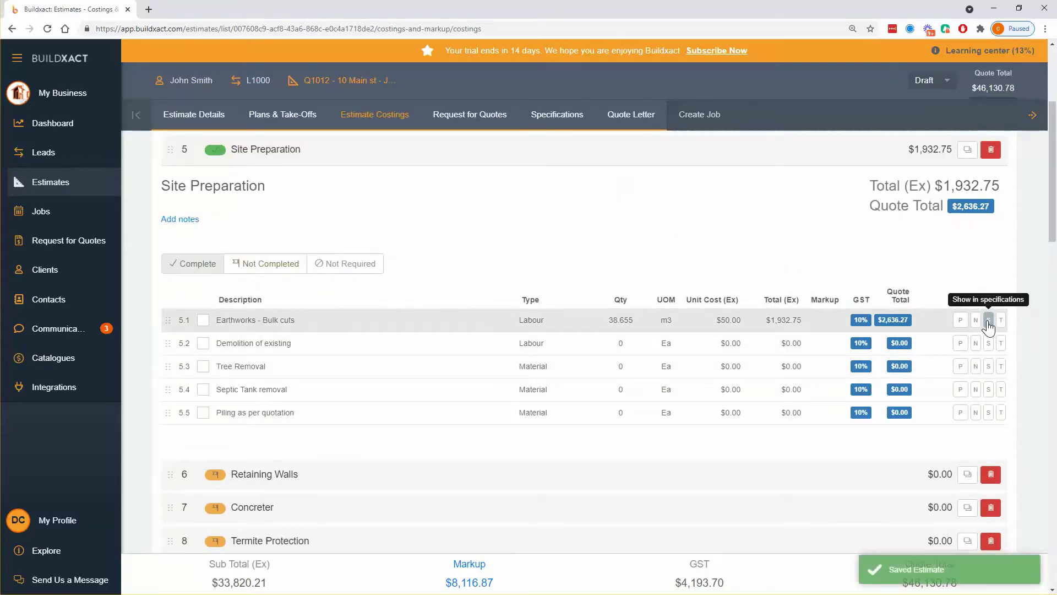
scroll(989, 325, down, 4)
click(898, 300)
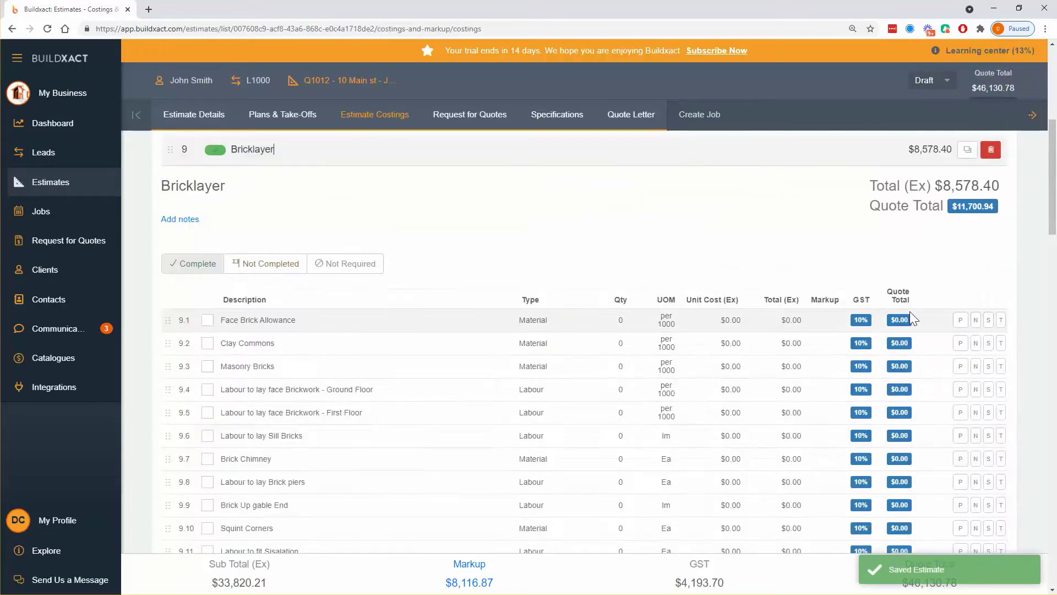
scroll(937, 331, down, 9)
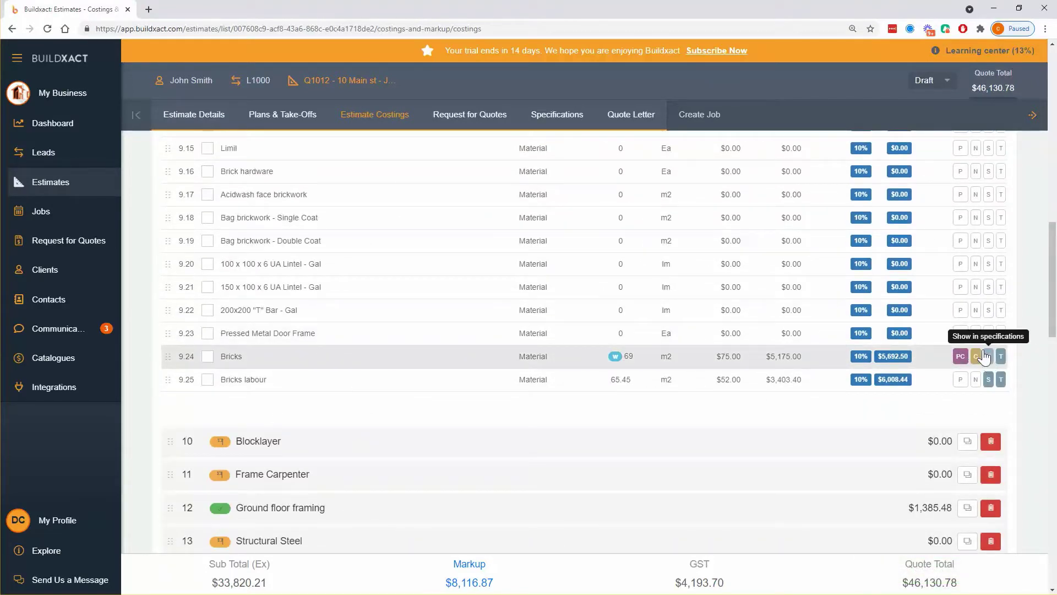
scroll(928, 386, down, 8)
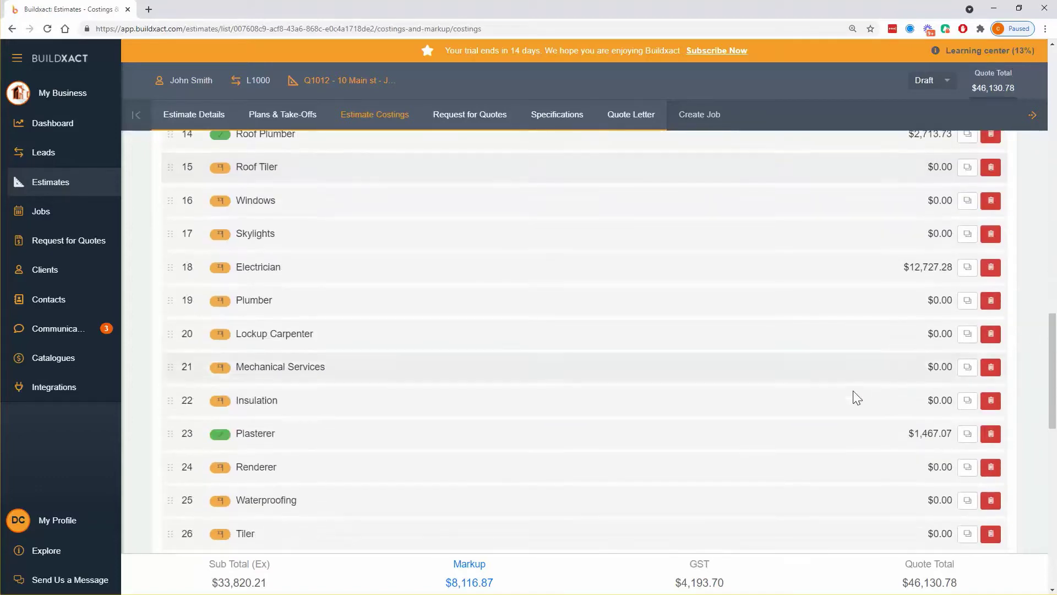
Expand the Electrician costing group and scroll through its items.
click(846, 286)
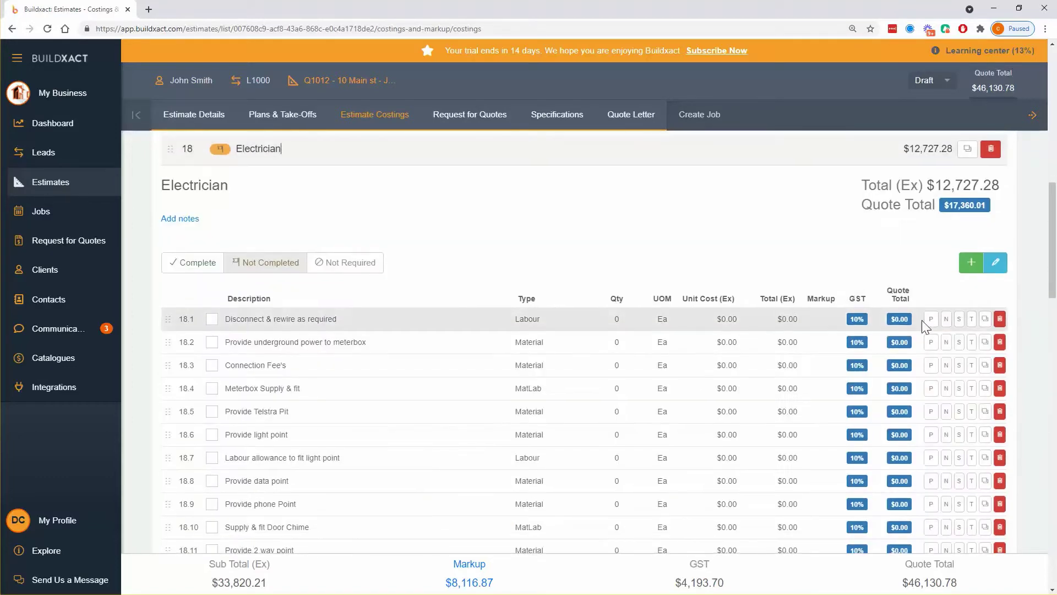
scroll(928, 336, down, 5)
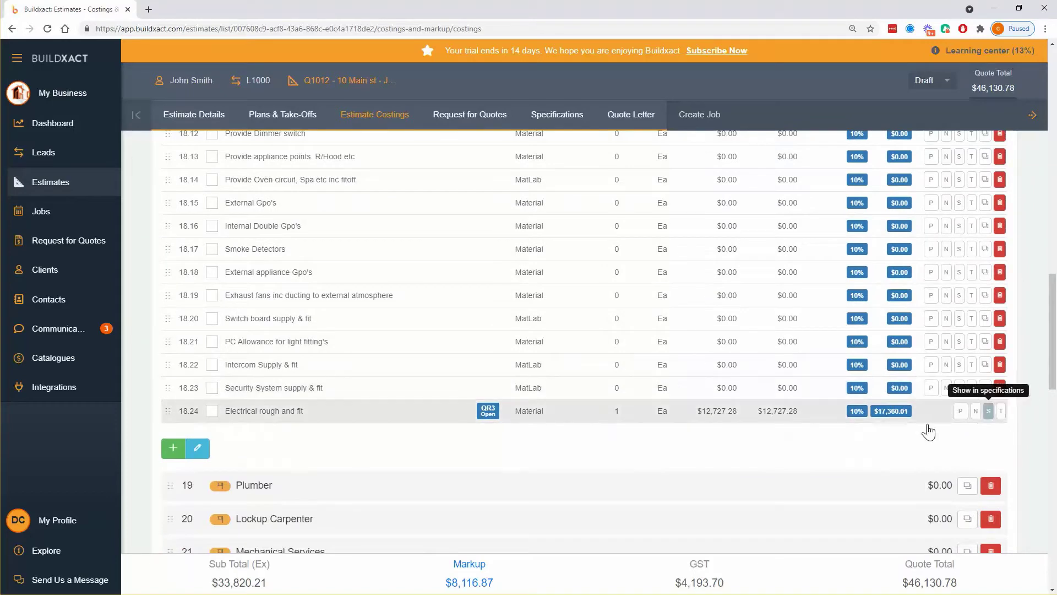
scroll(885, 432, down, 5)
scroll(632, 406, down, 3)
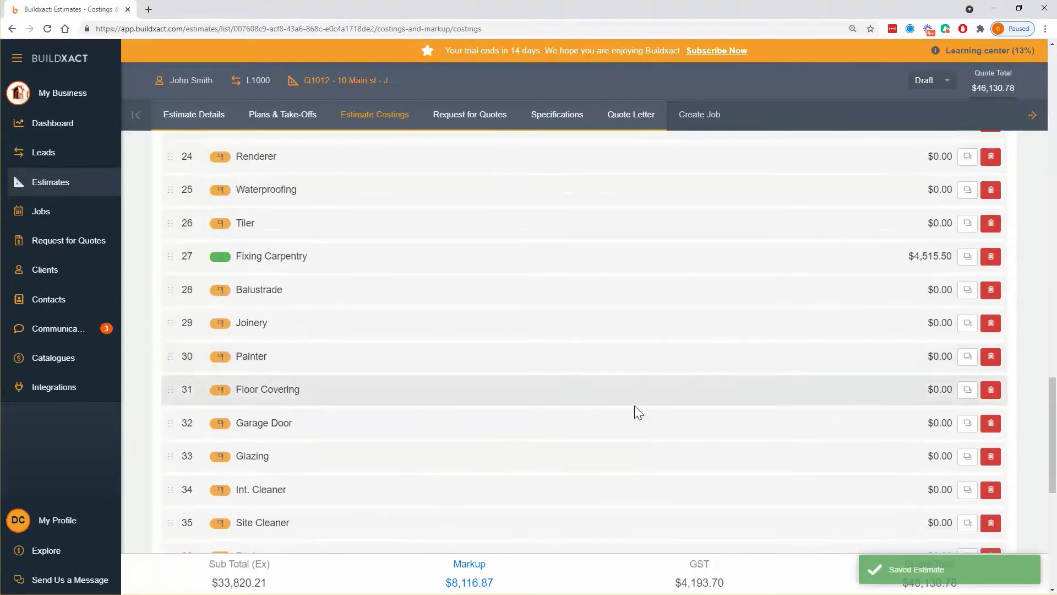
scroll(635, 405, up, 4)
scroll(637, 405, up, 2)
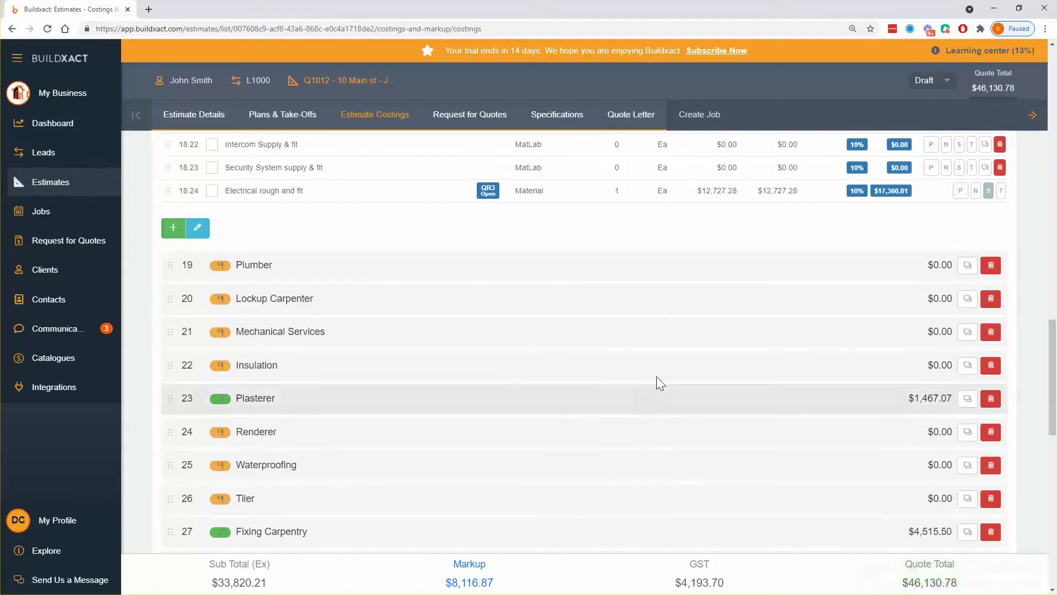
scroll(642, 358, up, 2)
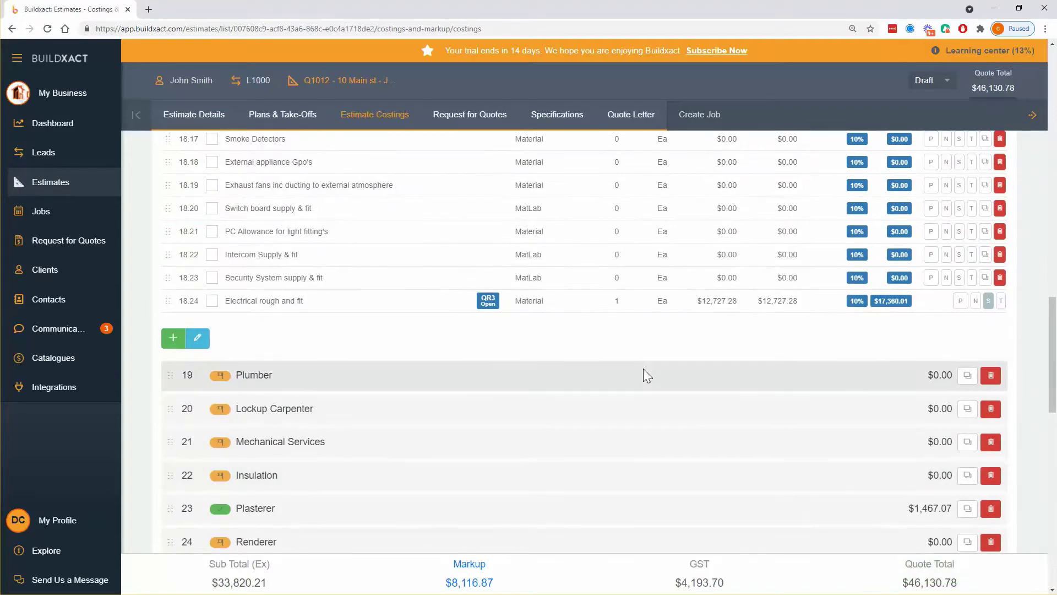
scroll(643, 369, up, 5)
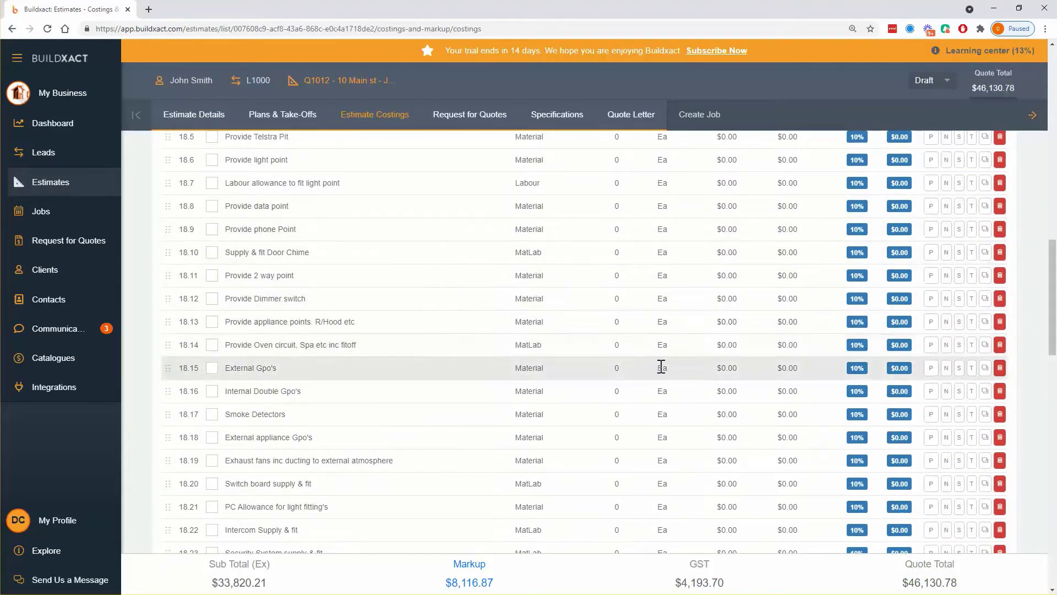
scroll(669, 367, up, 2)
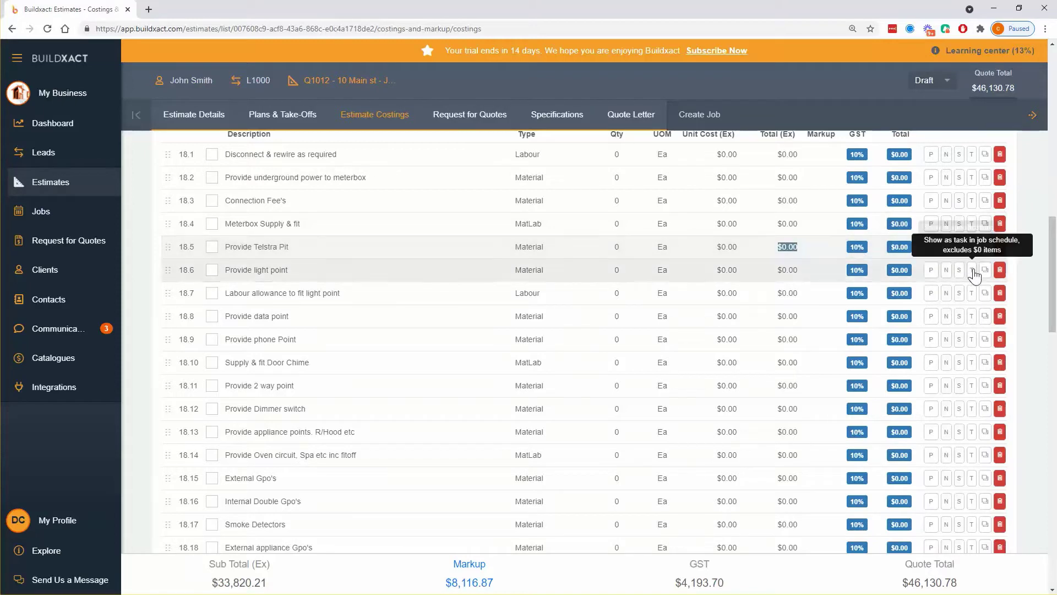
scroll(969, 270, down, 5)
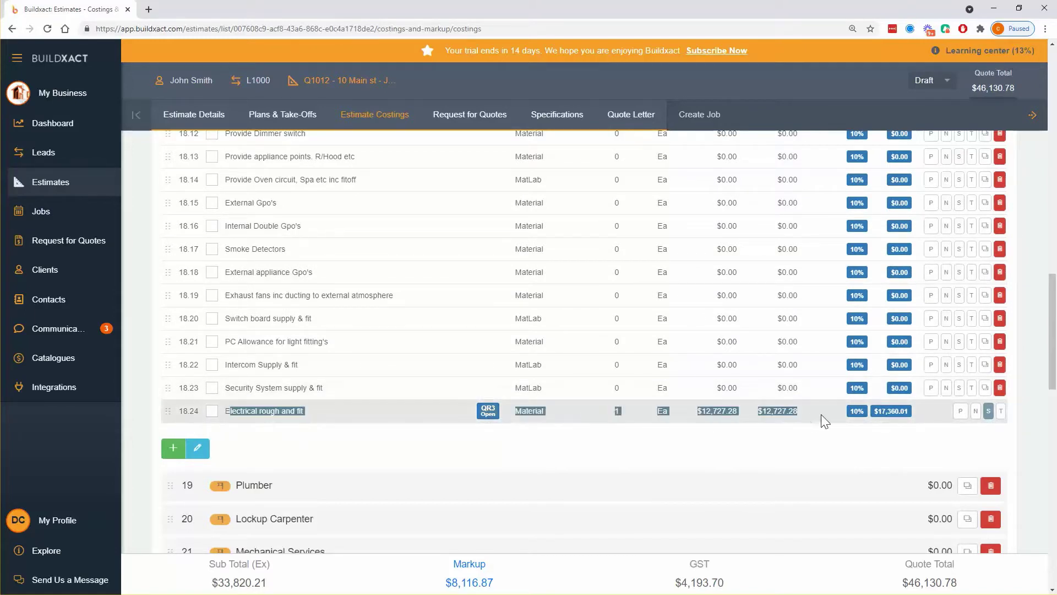
scroll(787, 435, up, 7)
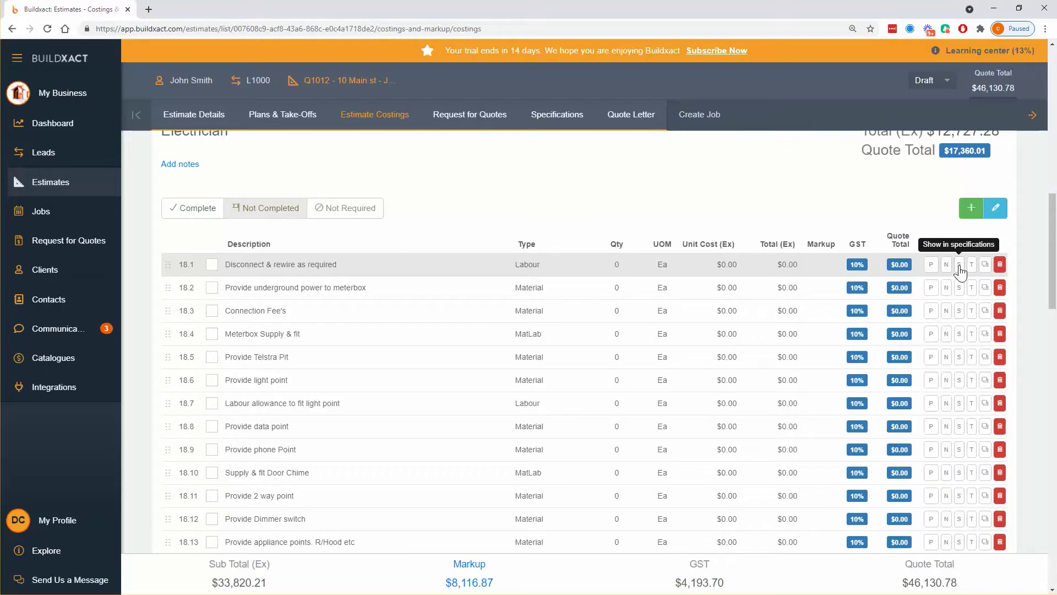
Flag Disconnect & rewire as required, Connection Fee's and Provide light point for specifications.
click(959, 265)
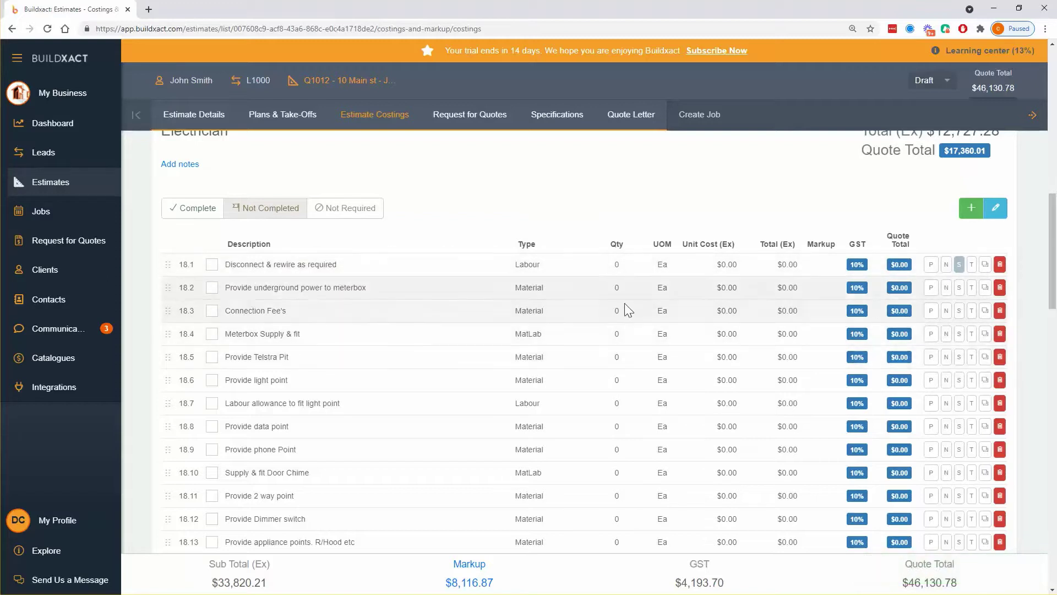
click(960, 311)
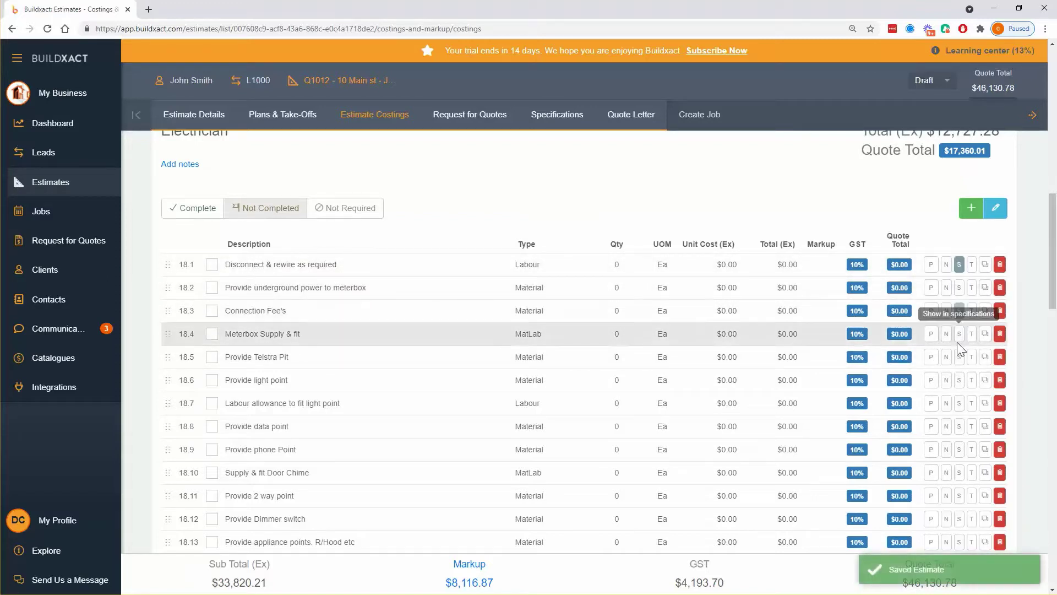
click(959, 381)
Clear the stray cost-value selection and scroll down to group 38 Appliances.
scroll(965, 422, down, 3)
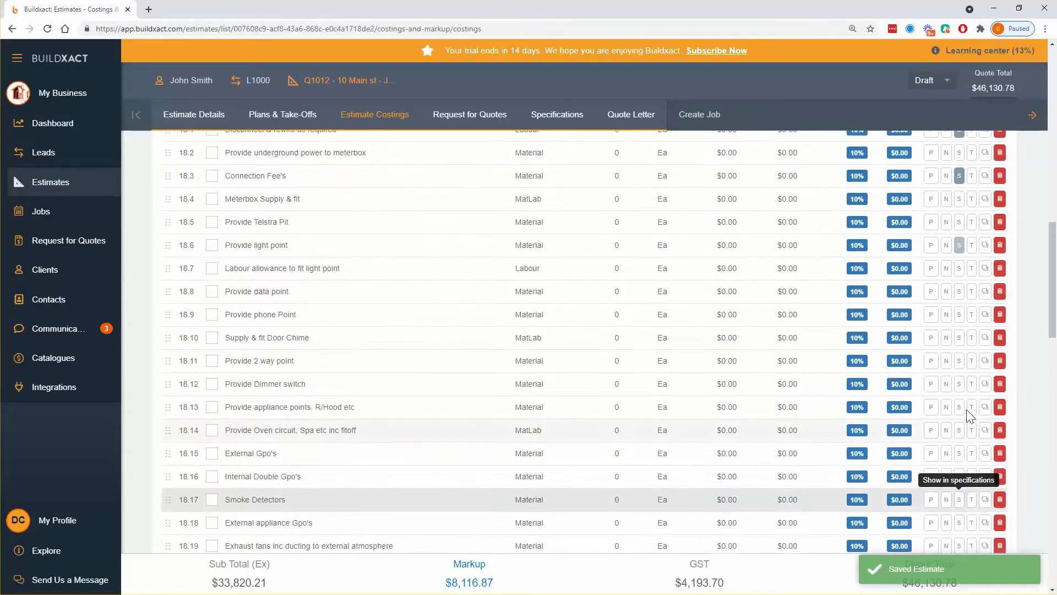
scroll(970, 417, up, 2)
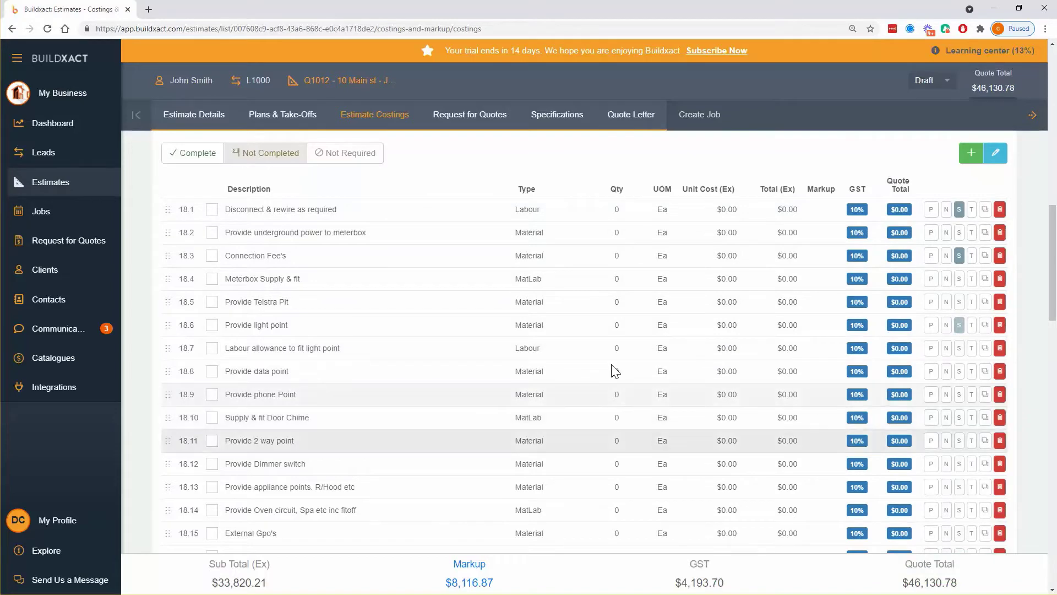
scroll(683, 385, down, 8)
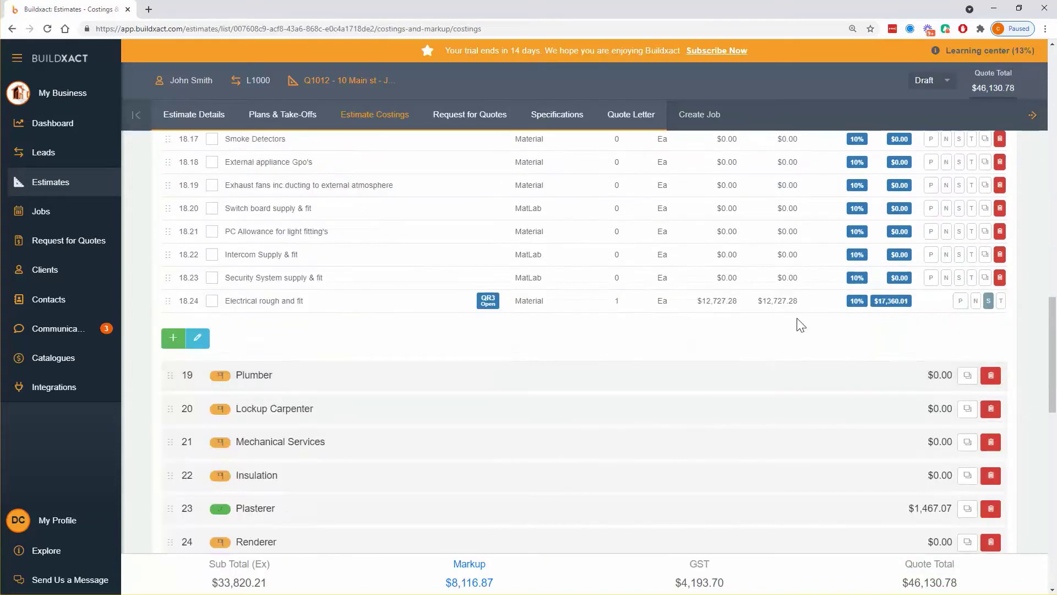
drag(801, 325, 703, 309)
scroll(705, 314, up, 2)
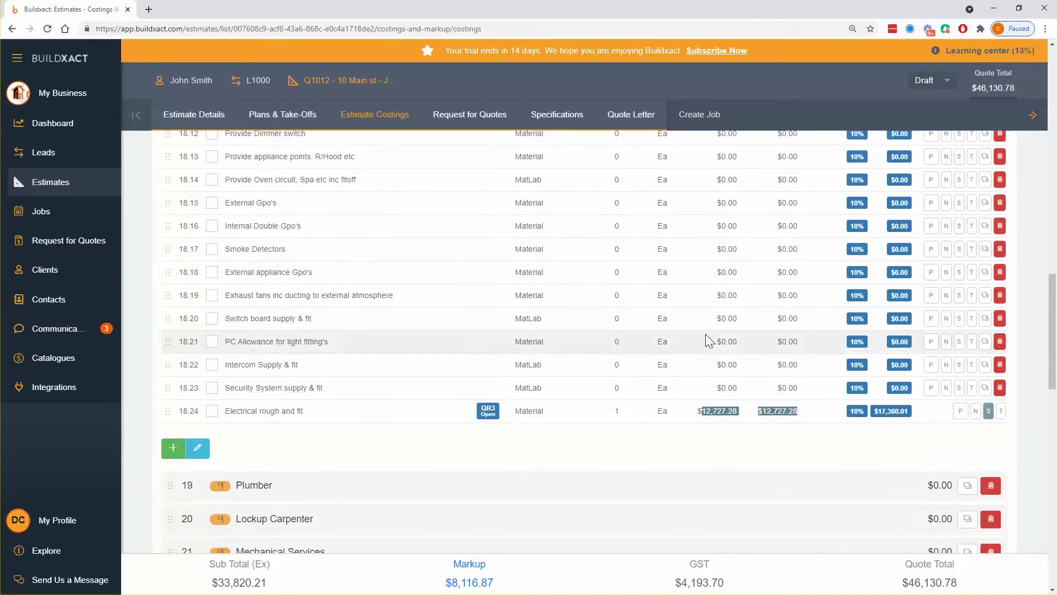
scroll(699, 336, down, 3)
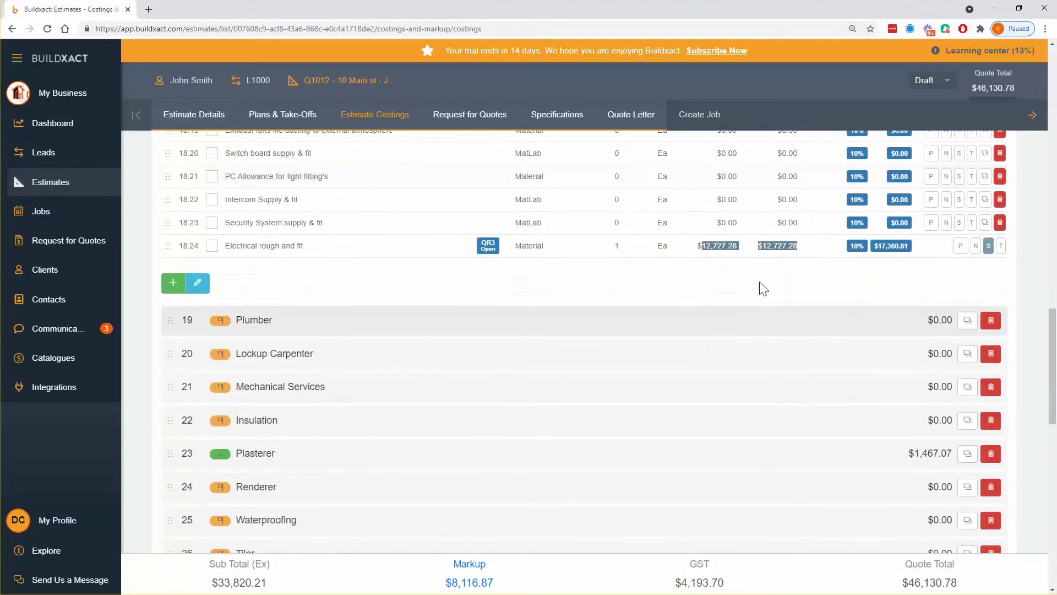
click(771, 291)
scroll(779, 309, down, 7)
scroll(534, 385, down, 3)
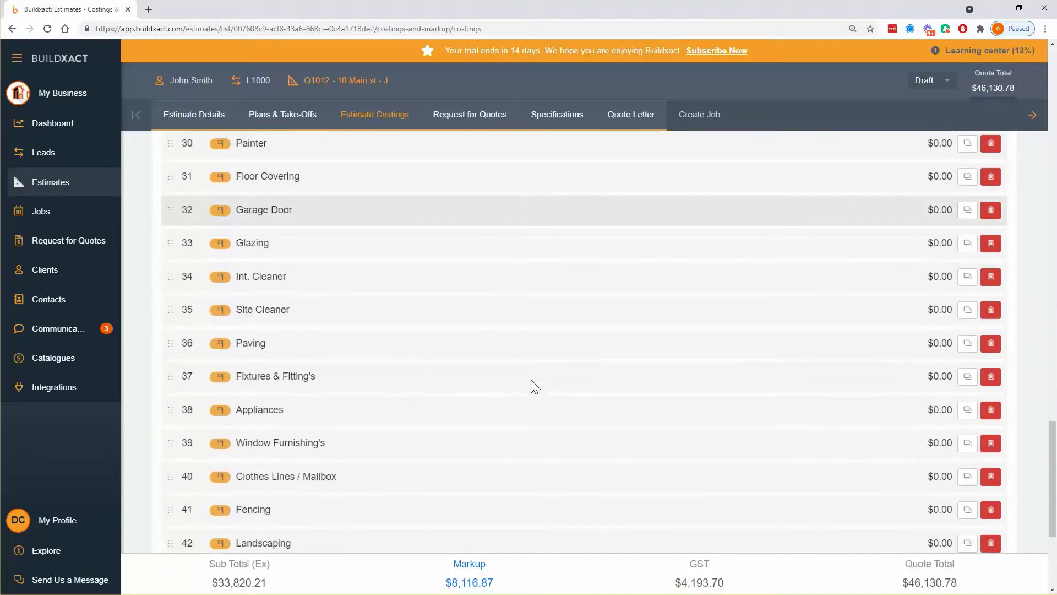
Expand Appliances and flag all five allowances, Cooktop through Insinkerator, for specifications.
click(472, 408)
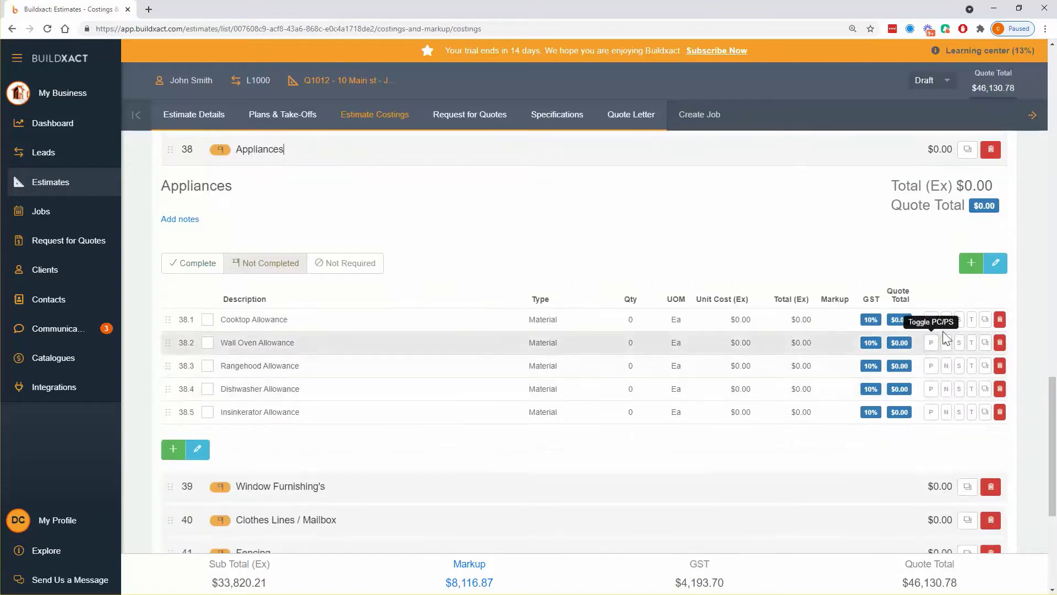
click(959, 321)
click(959, 342)
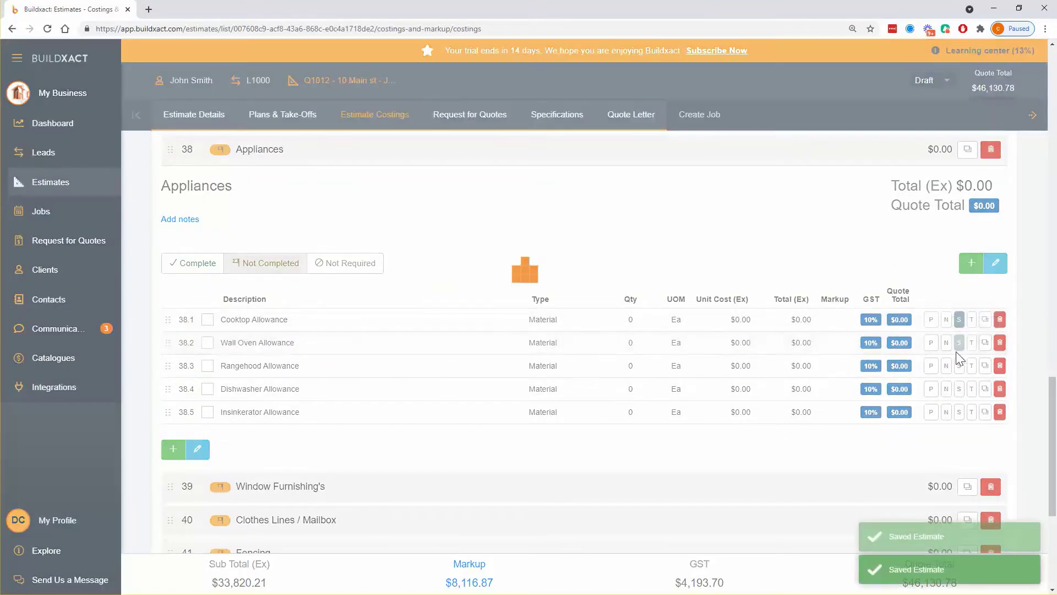
click(959, 366)
click(960, 390)
click(960, 413)
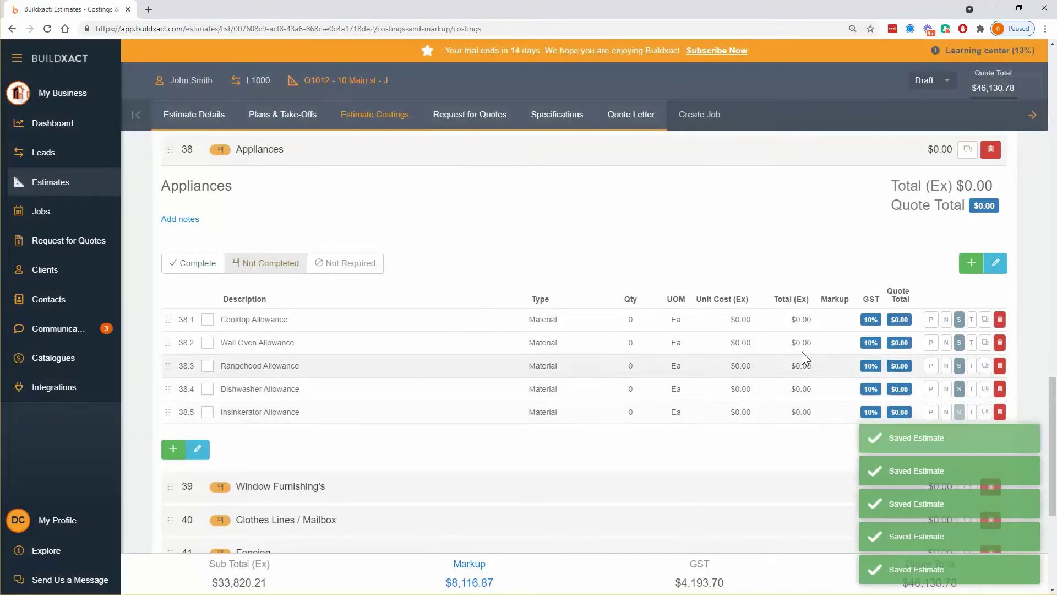
Edit the Appliances rows and set quantity 1 on all five allowances.
click(779, 344)
click(618, 325)
text(1)
click(621, 348)
text(1)
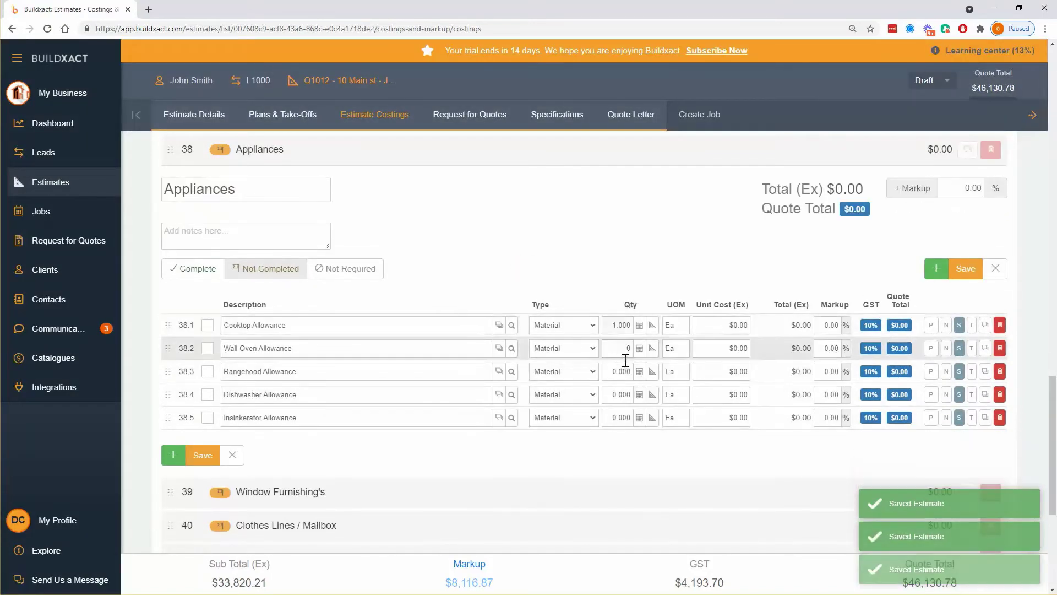
click(621, 371)
text(1)
click(621, 394)
text(1)
click(623, 416)
text(1)
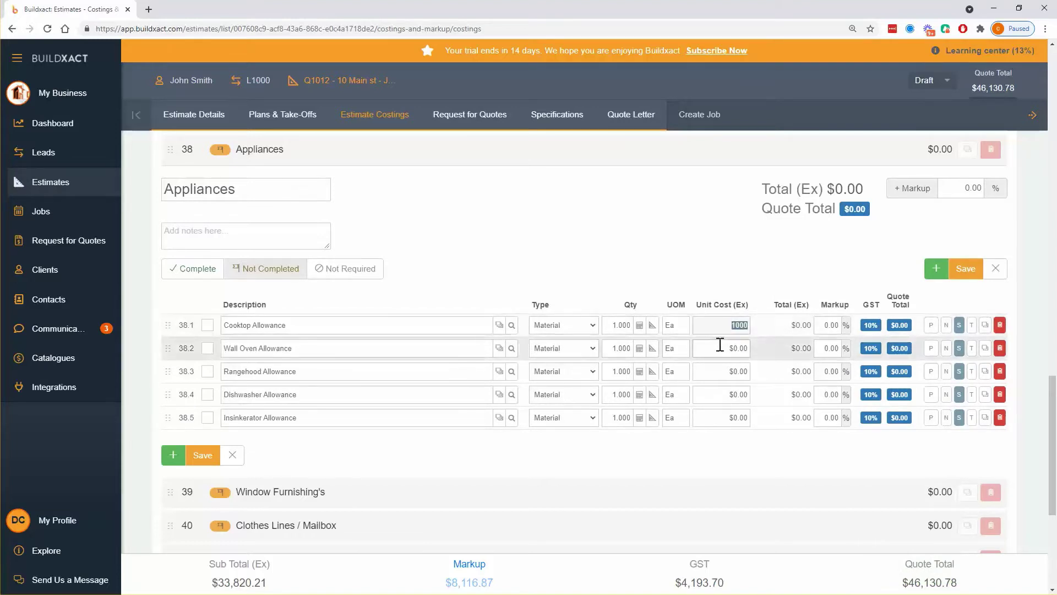
Set $1,000 unit costs, reset Insinkerator quantity to 0, save, and open the Specifications list.
click(720, 348)
text(1000)
click(727, 371)
text(1000)
click(728, 394)
text(1000)
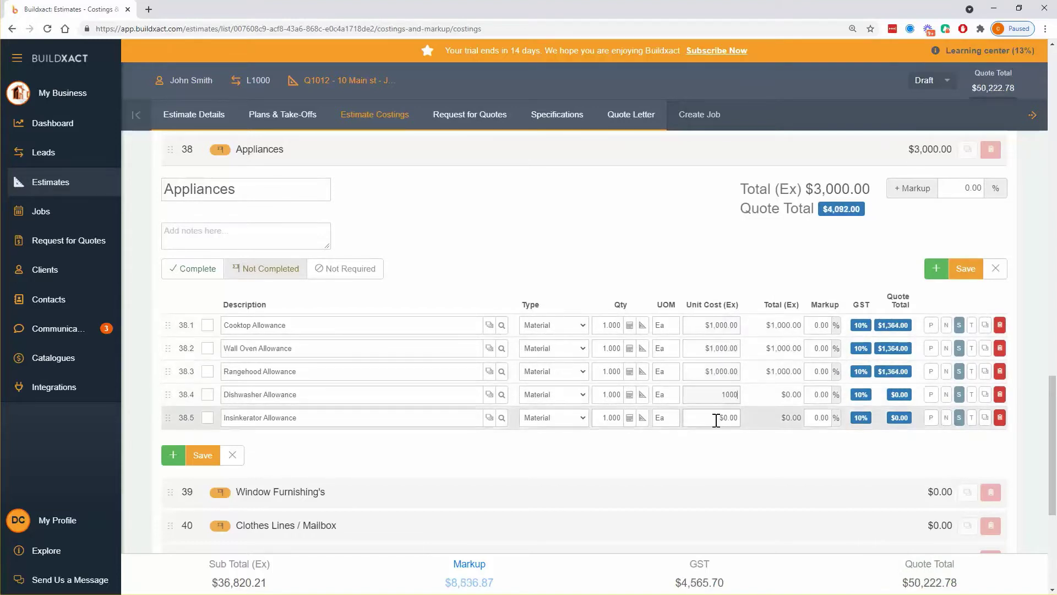
click(617, 417)
text(0)
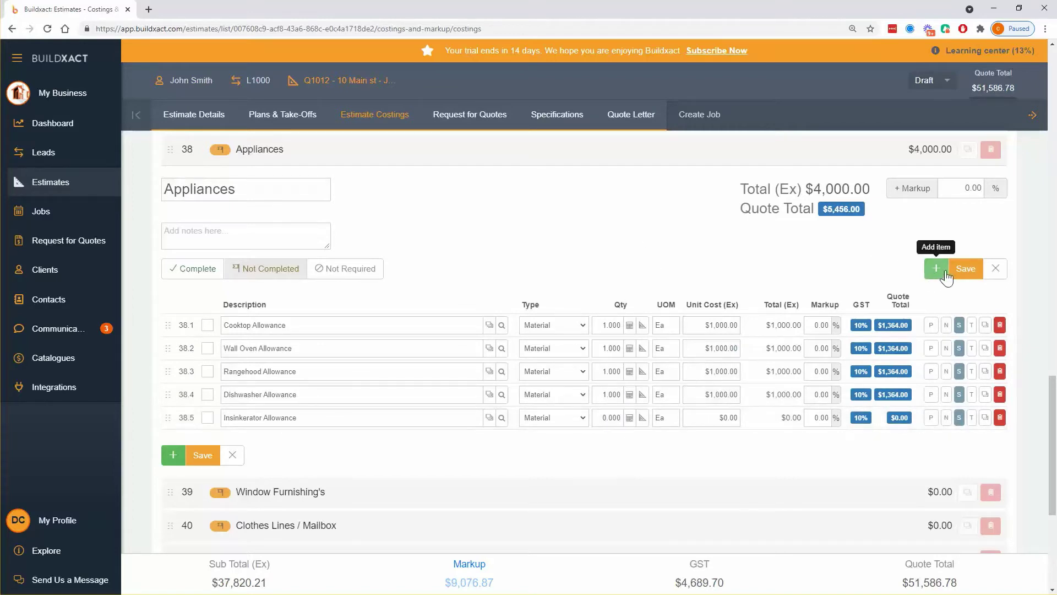
click(966, 268)
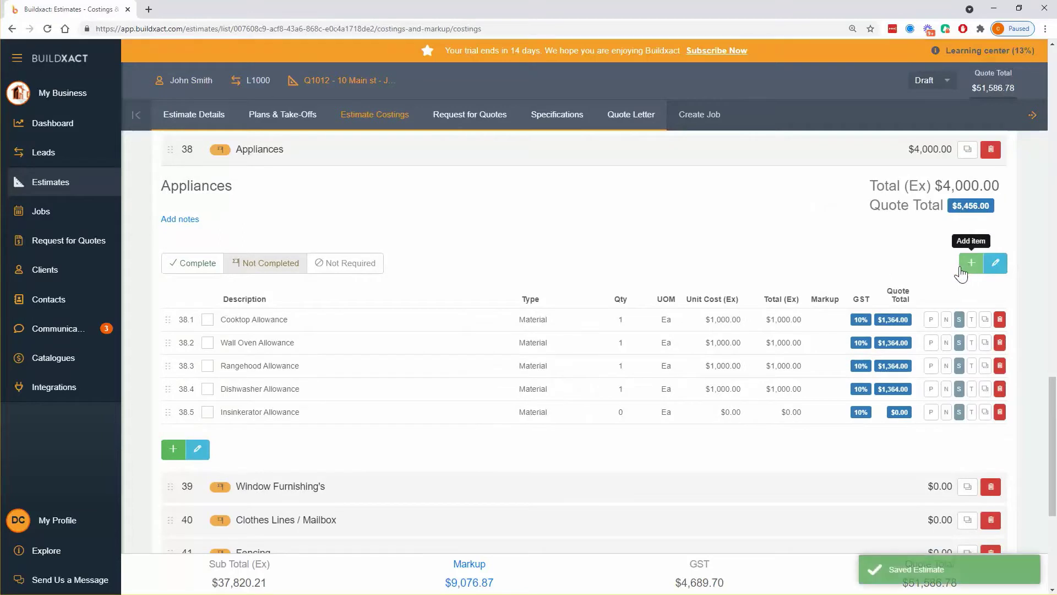
click(566, 114)
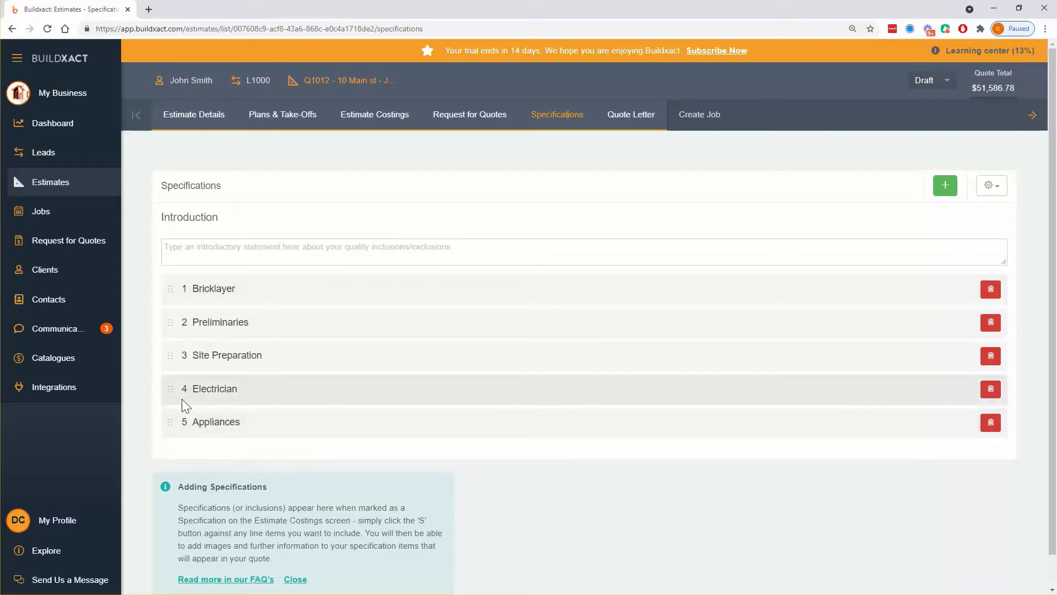
Move Preliminaries above Bricklayer, then expand the Preliminaries and Electrician sections.
drag(170, 320, 172, 291)
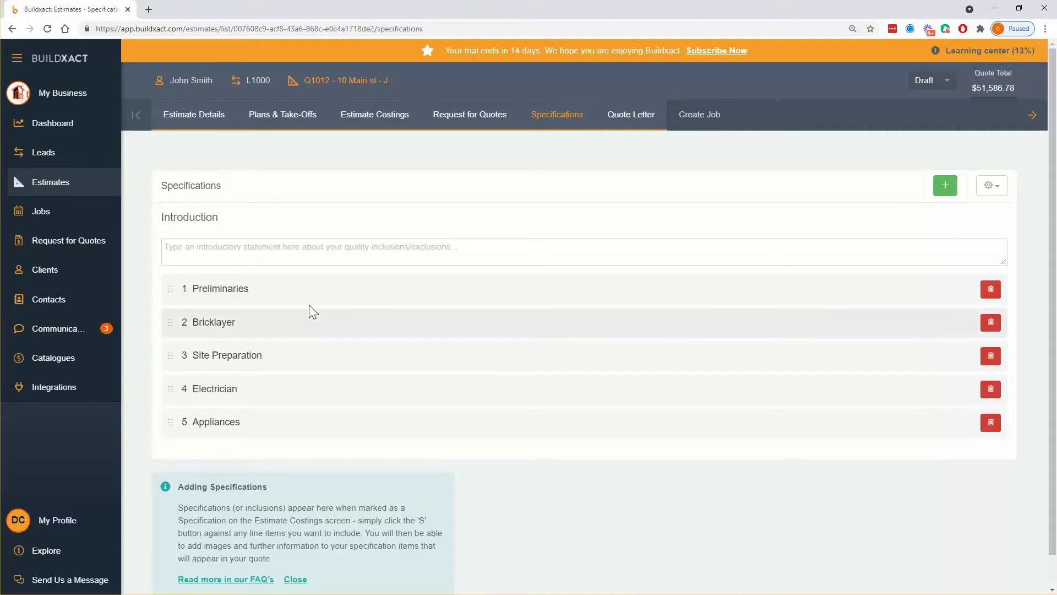
click(303, 292)
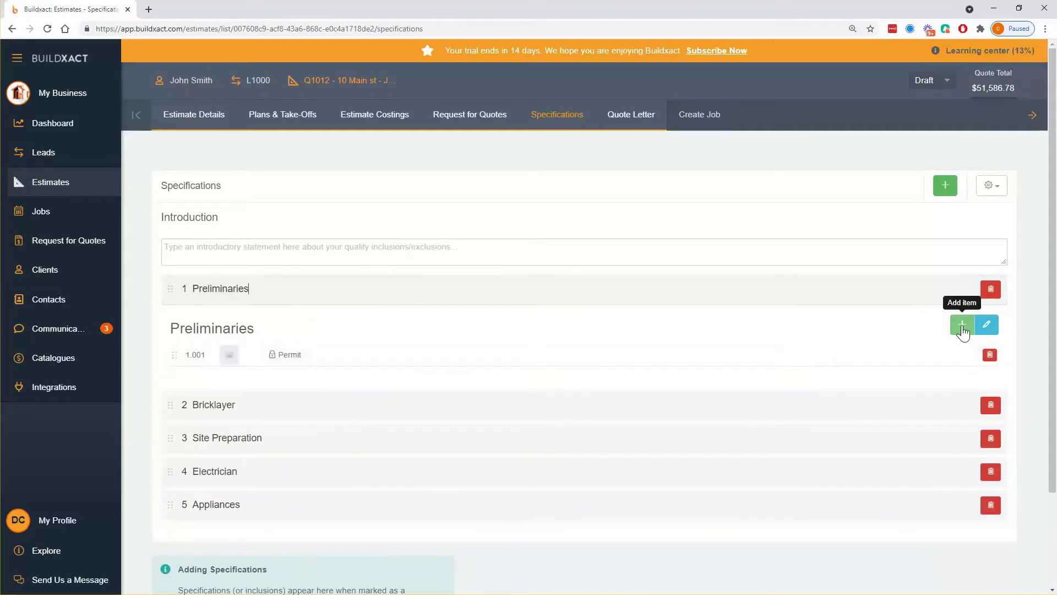
click(607, 466)
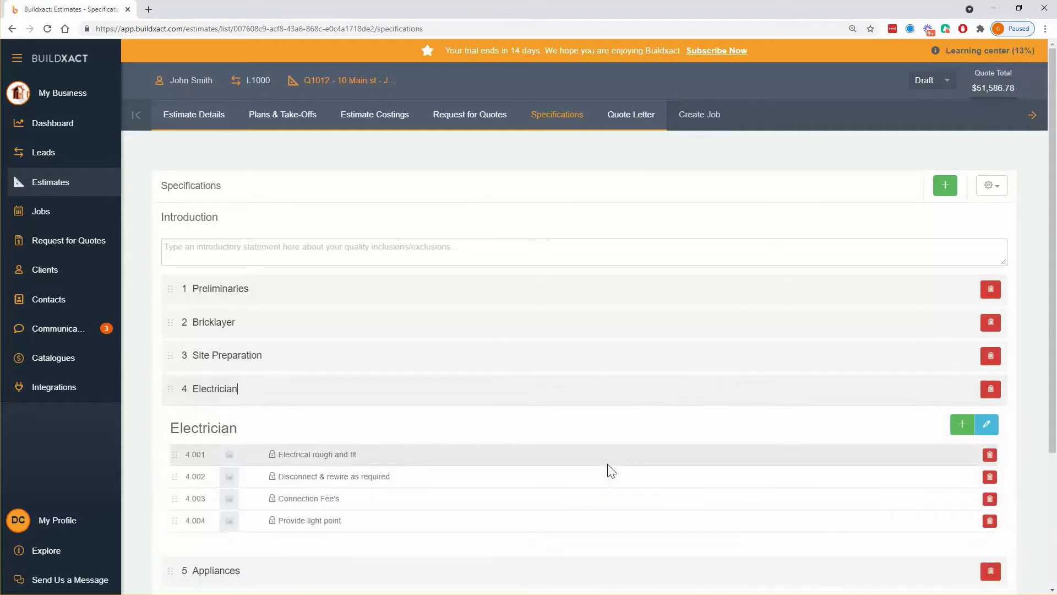
scroll(589, 457, down, 3)
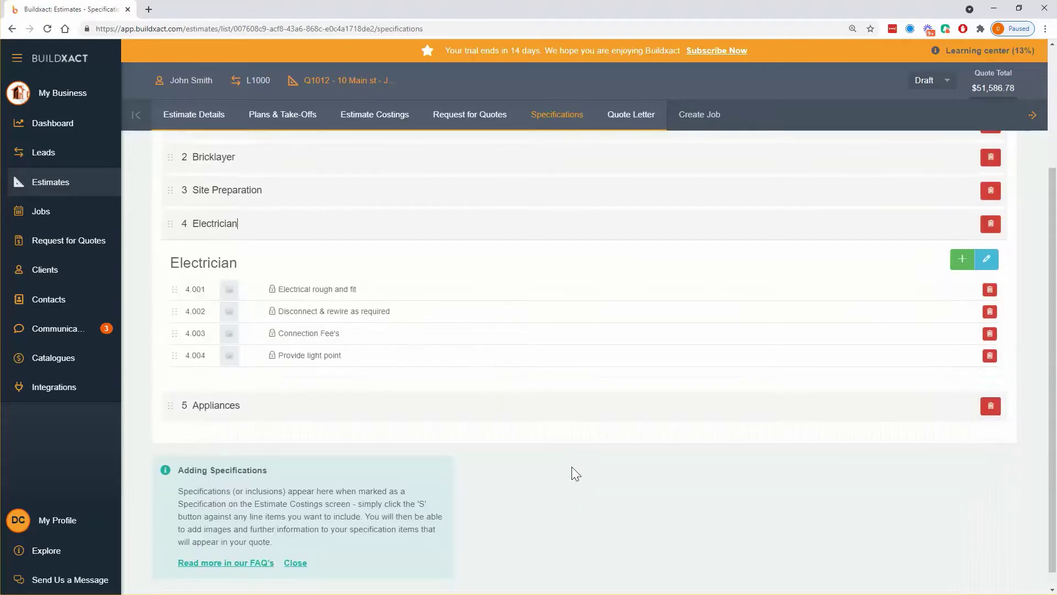
Add Appliances item 5.006 reading 'Installed by qualified electrician.' and save it.
click(545, 406)
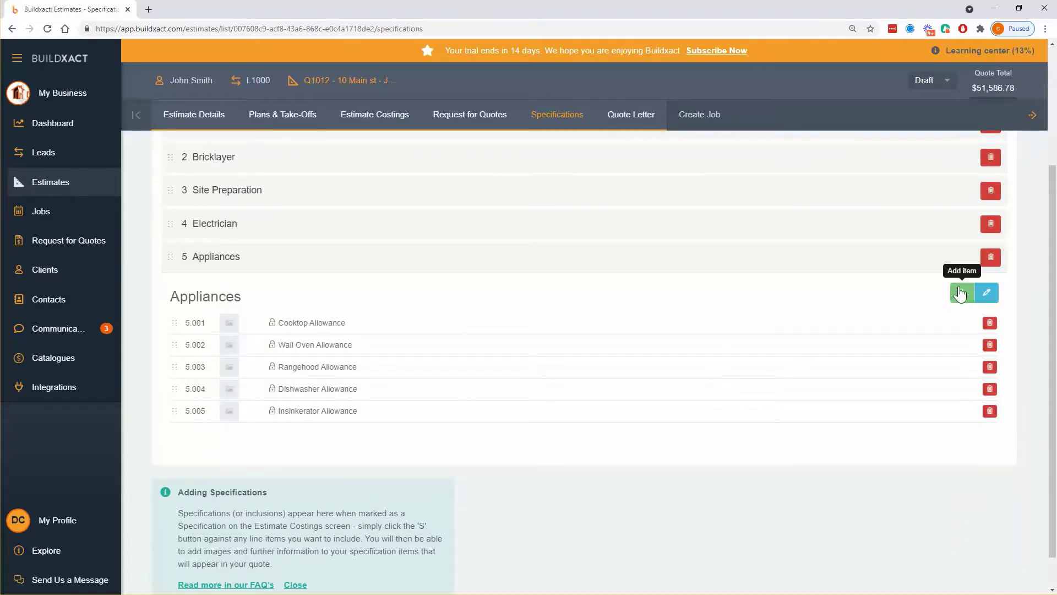
click(963, 290)
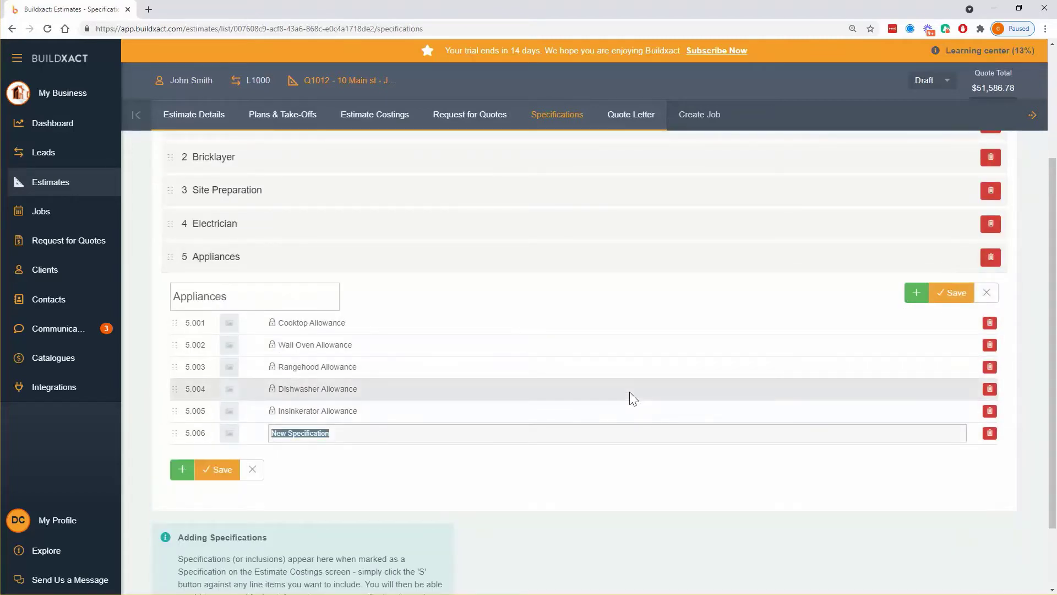
text(Installed by qualified electrician.)
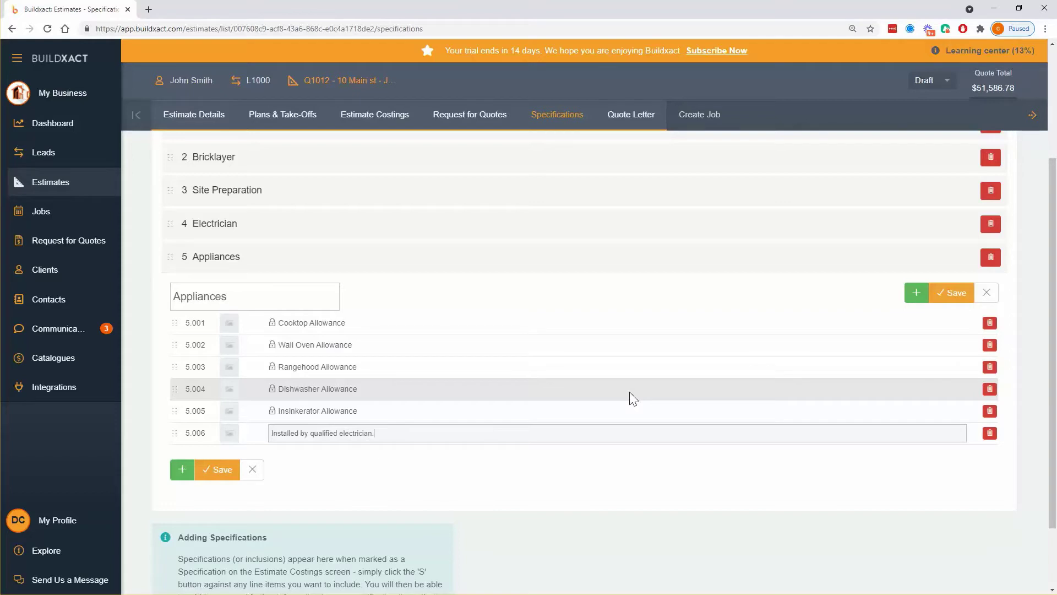
click(943, 299)
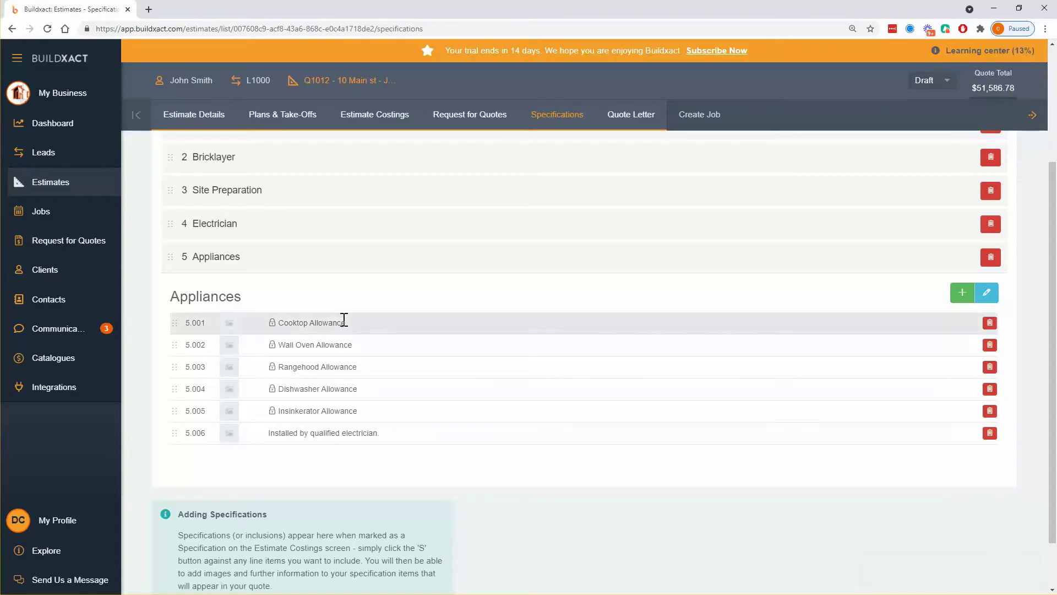
Put the Appliances specification items into edit mode.
mouse_move(259, 350)
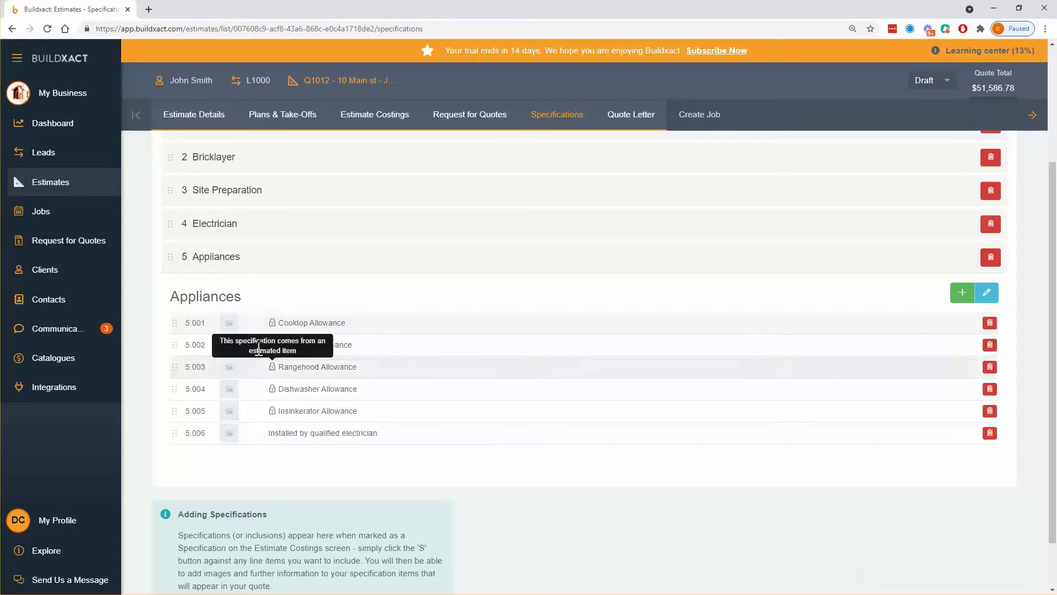
click(226, 322)
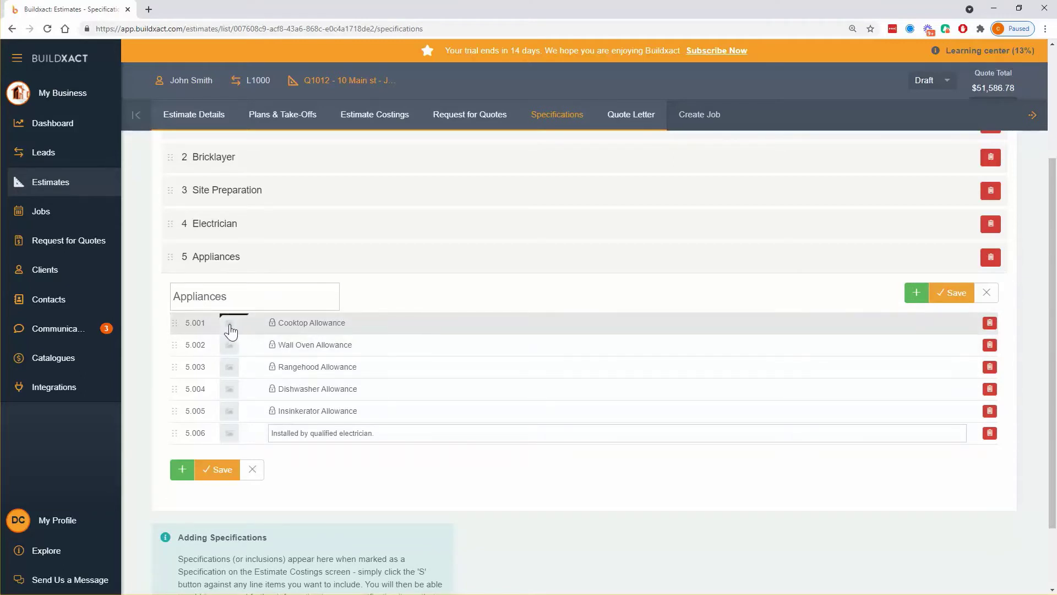
click(253, 470)
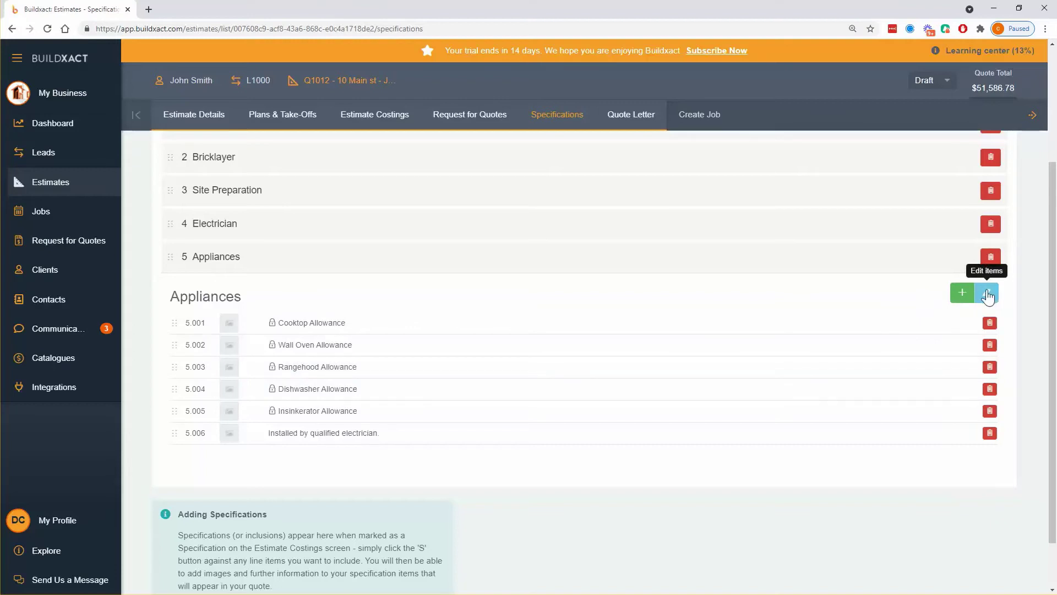
double_click(340, 370)
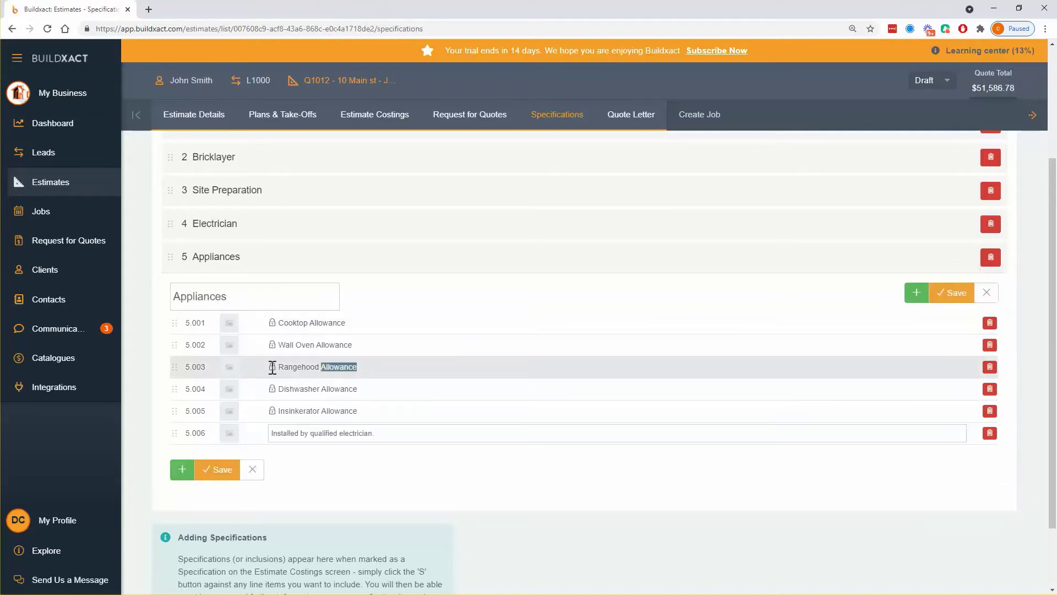
Attach the Smeg cooktop and Miele wall oven photos from Buildxact > Images to their allowances.
click(229, 324)
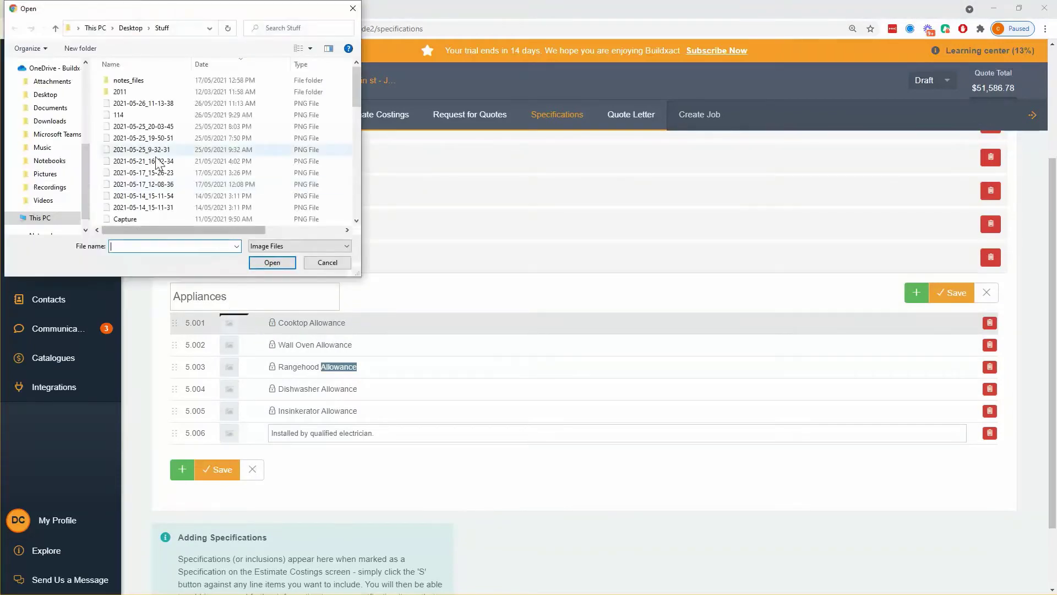
scroll(78, 130, up, 5)
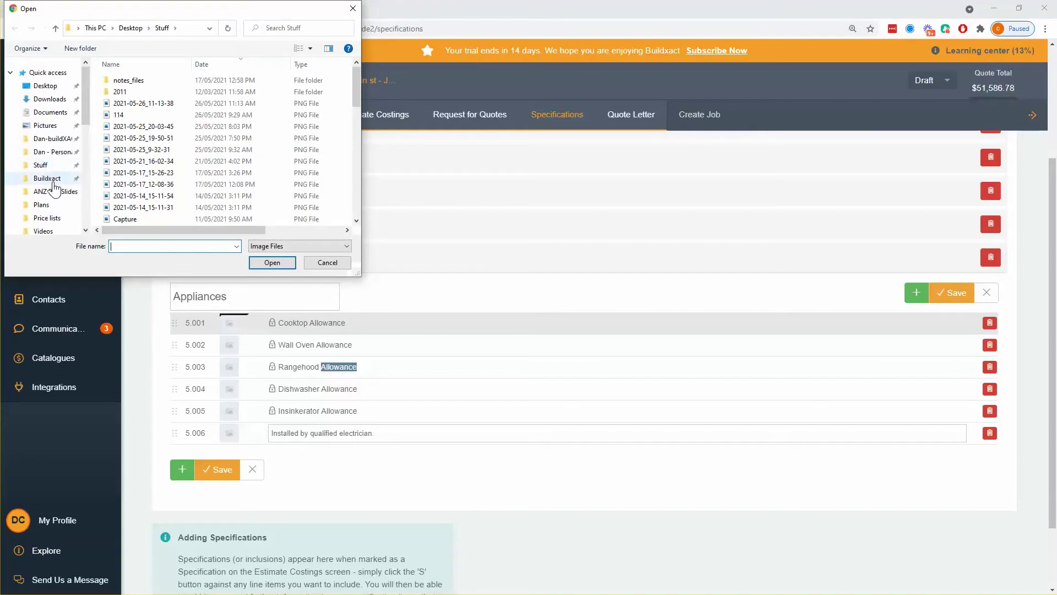
click(48, 179)
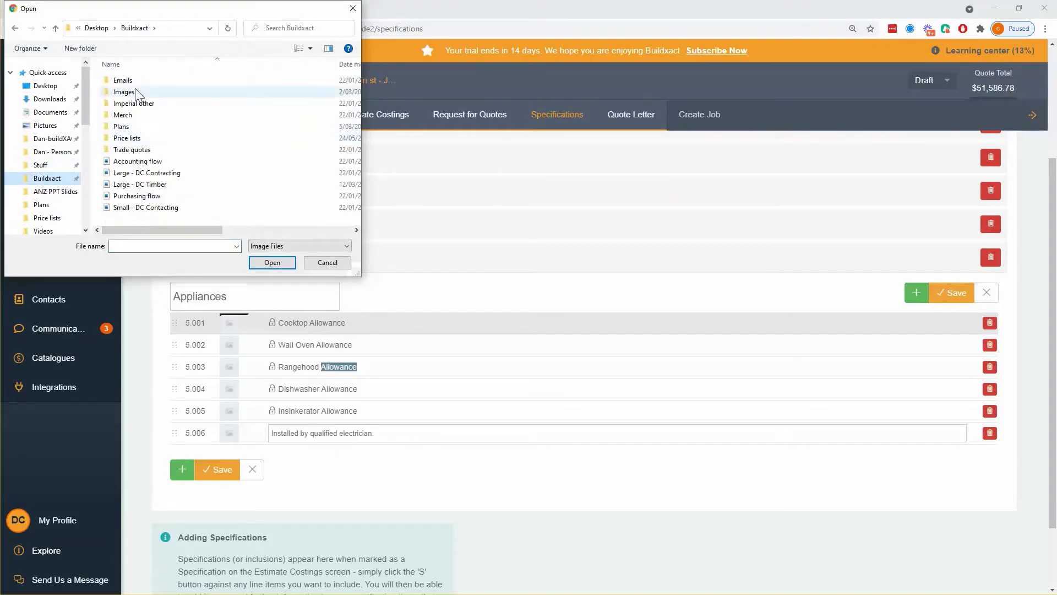
double_click(137, 93)
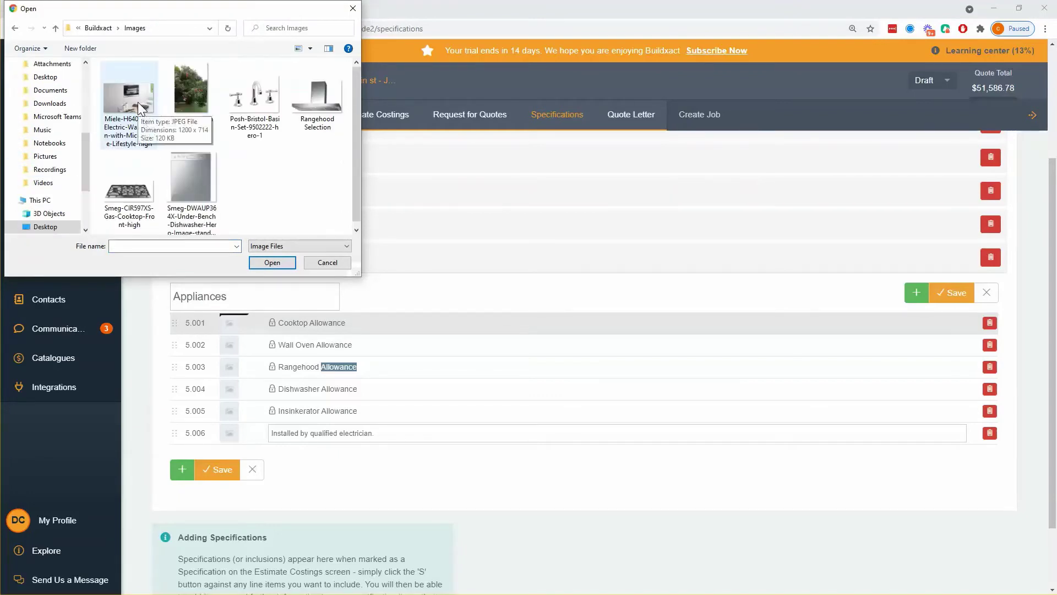
double_click(143, 200)
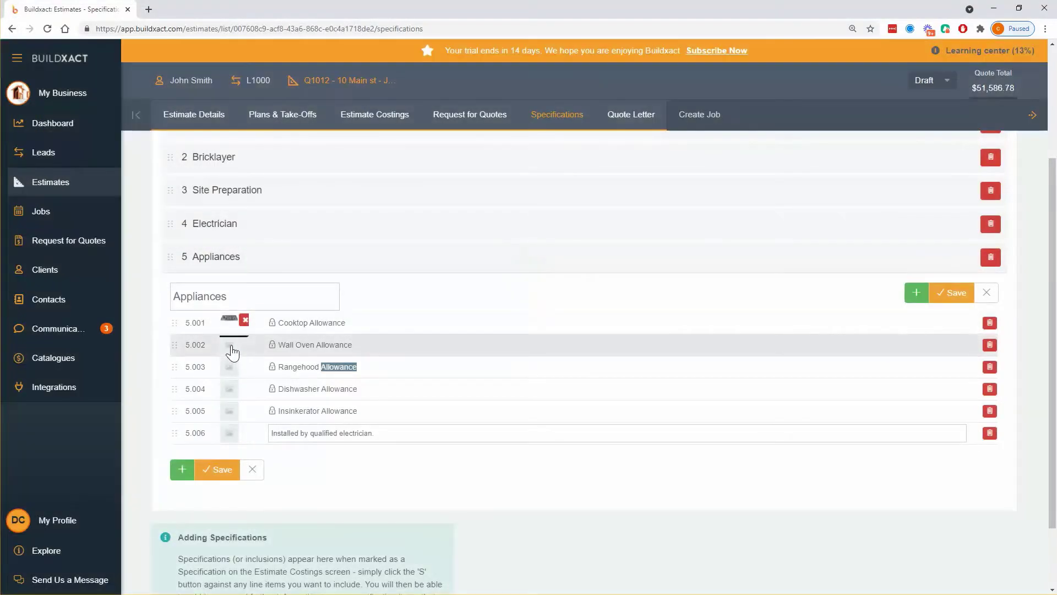
click(230, 346)
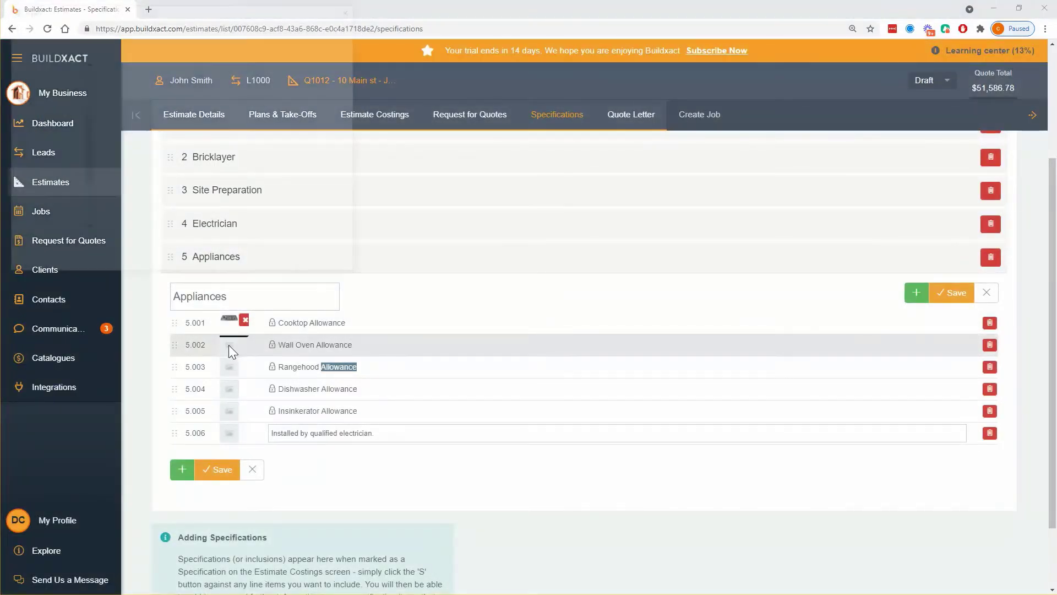
double_click(128, 105)
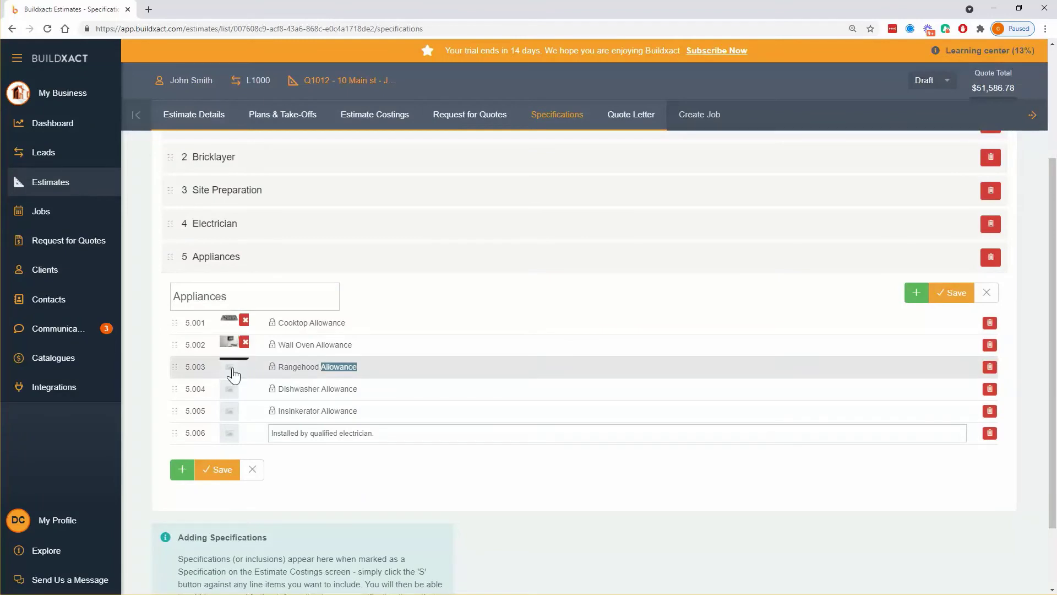
Attach the Rangehood Selection image and Smeg dishwasher photo to their allowance items.
click(233, 368)
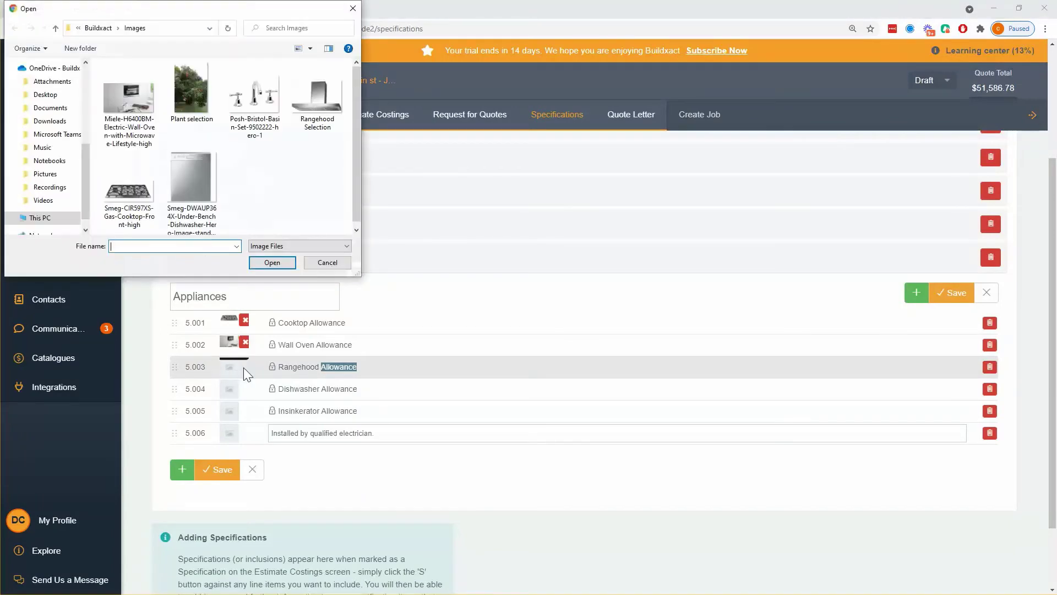
click(325, 99)
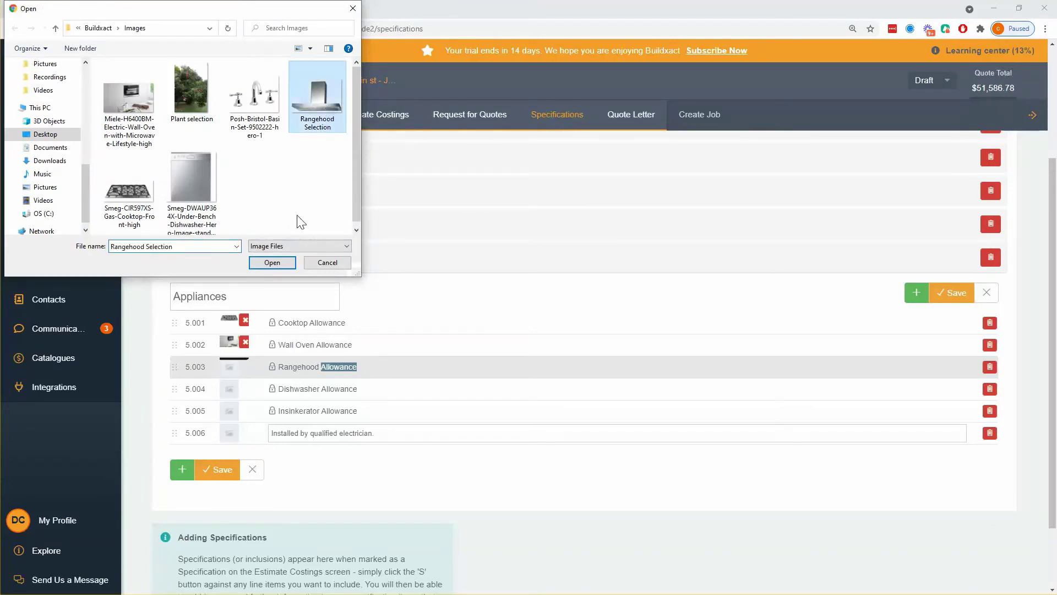
click(273, 263)
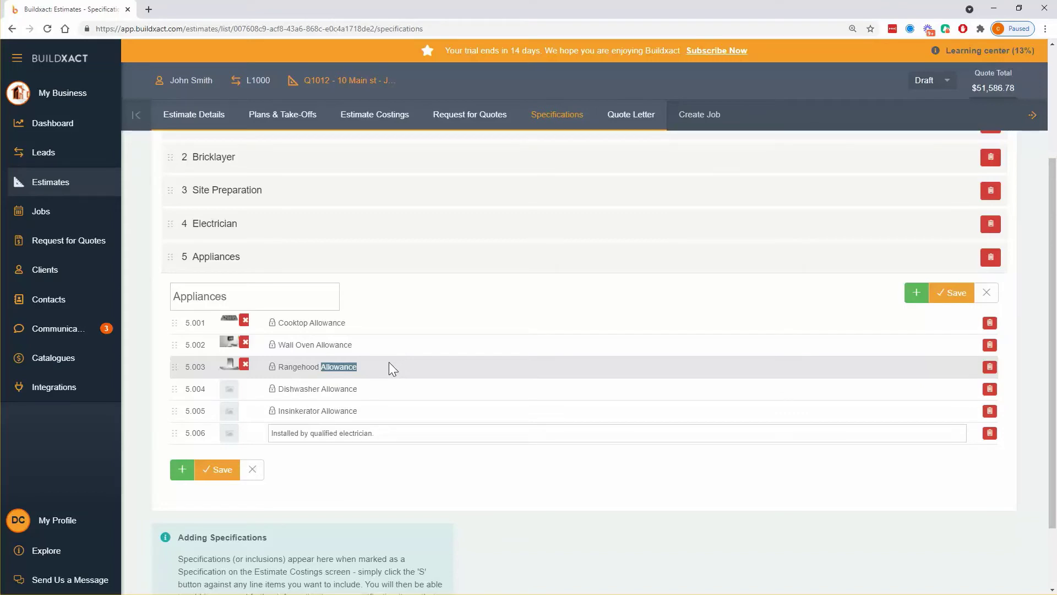
click(235, 392)
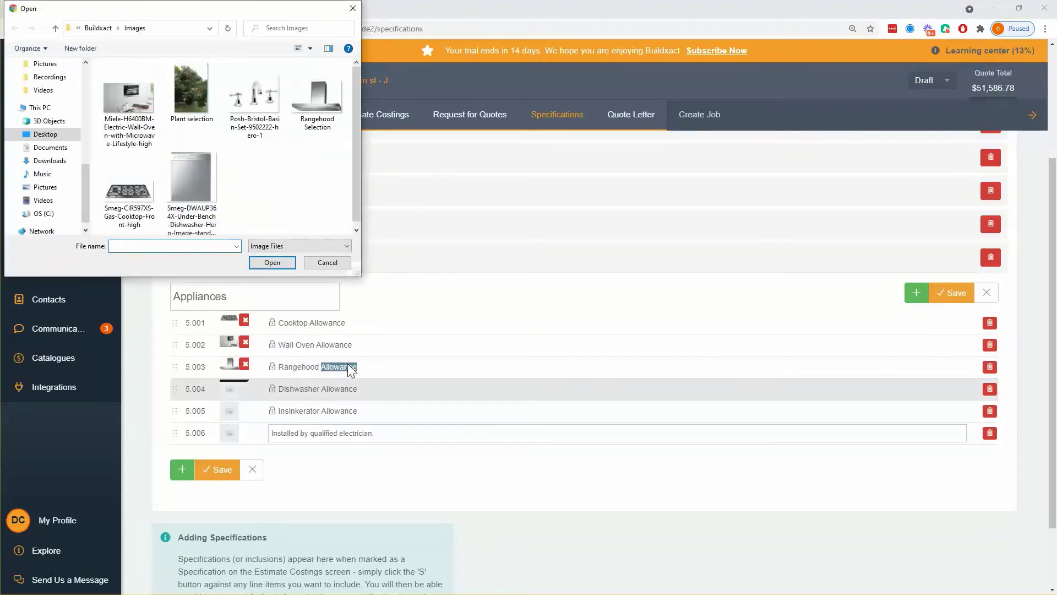
click(197, 192)
click(266, 262)
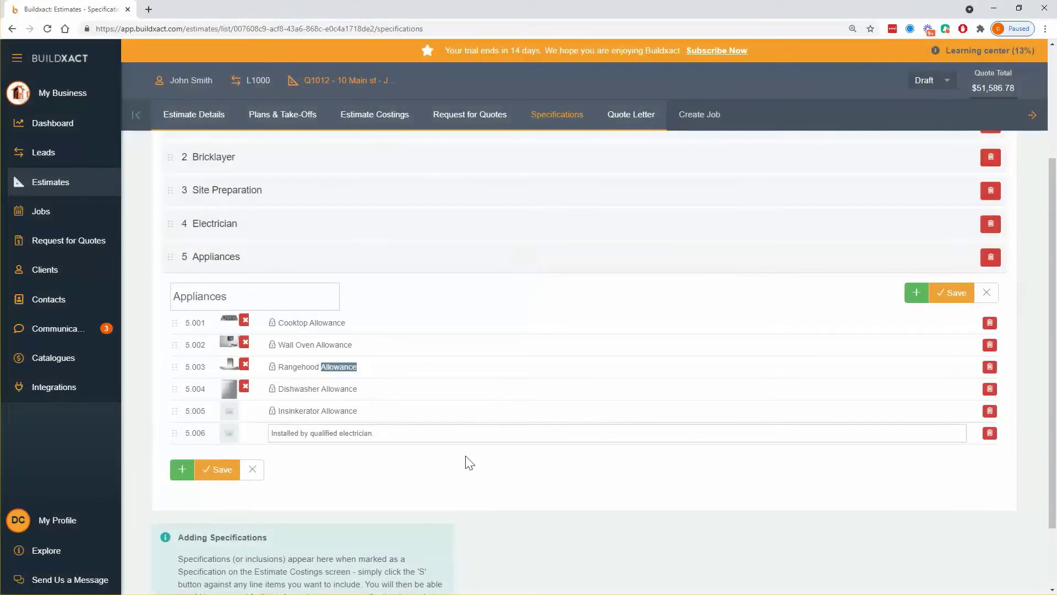
Delete the Insinkerator Allowance item and save the Appliances category.
click(489, 468)
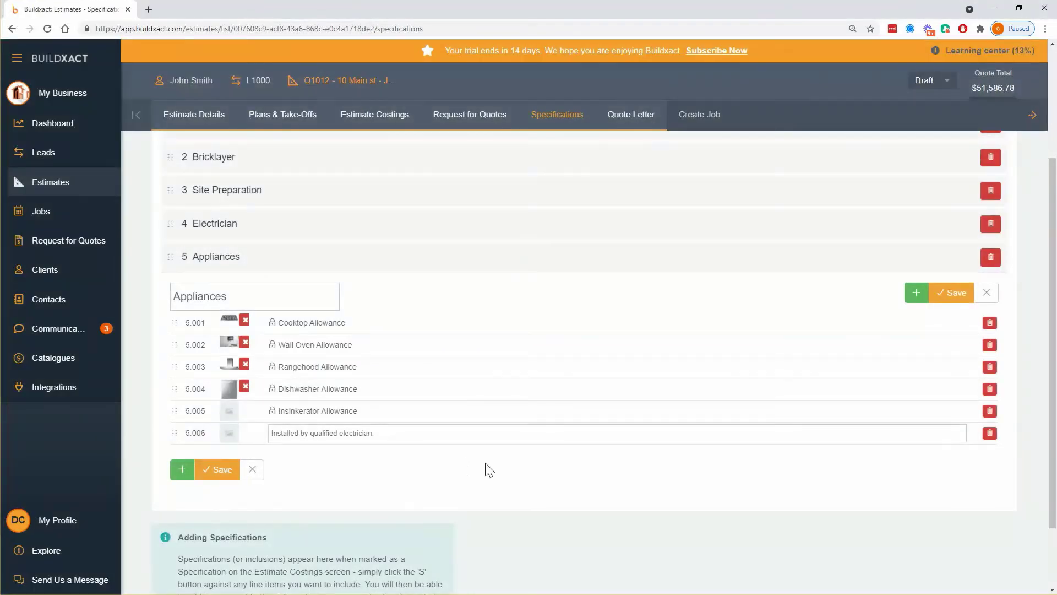
click(995, 411)
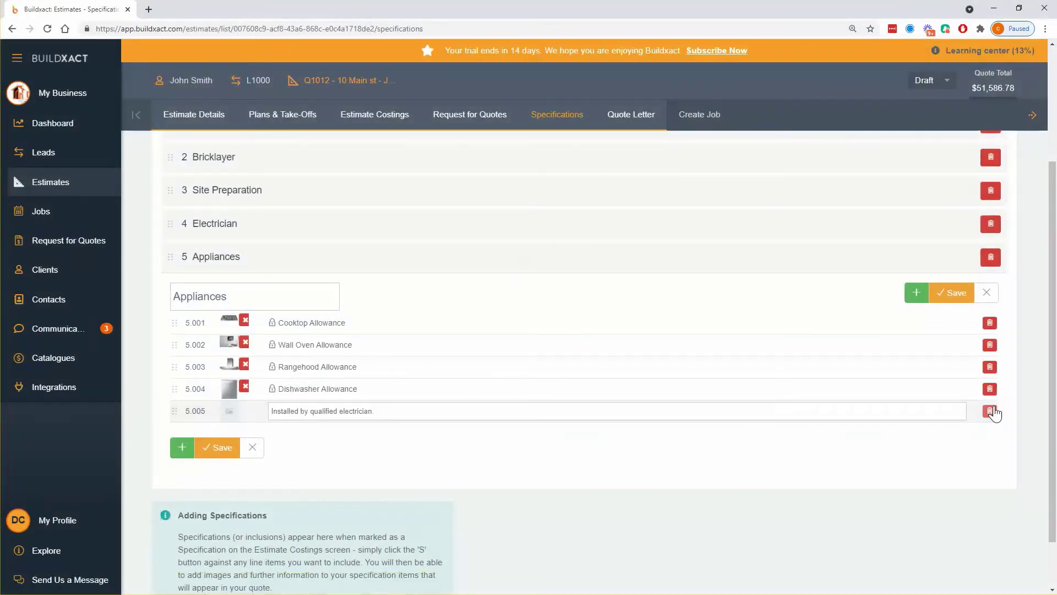
click(956, 293)
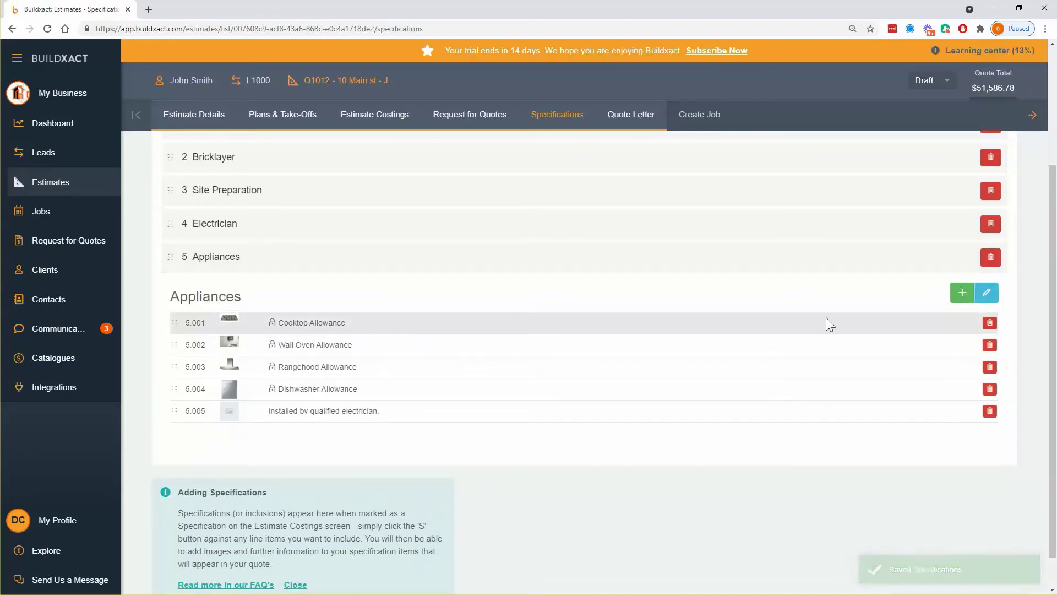
Create a new category named 'Exclusions' and select its New Specification placeholder.
scroll(782, 330, up, 1)
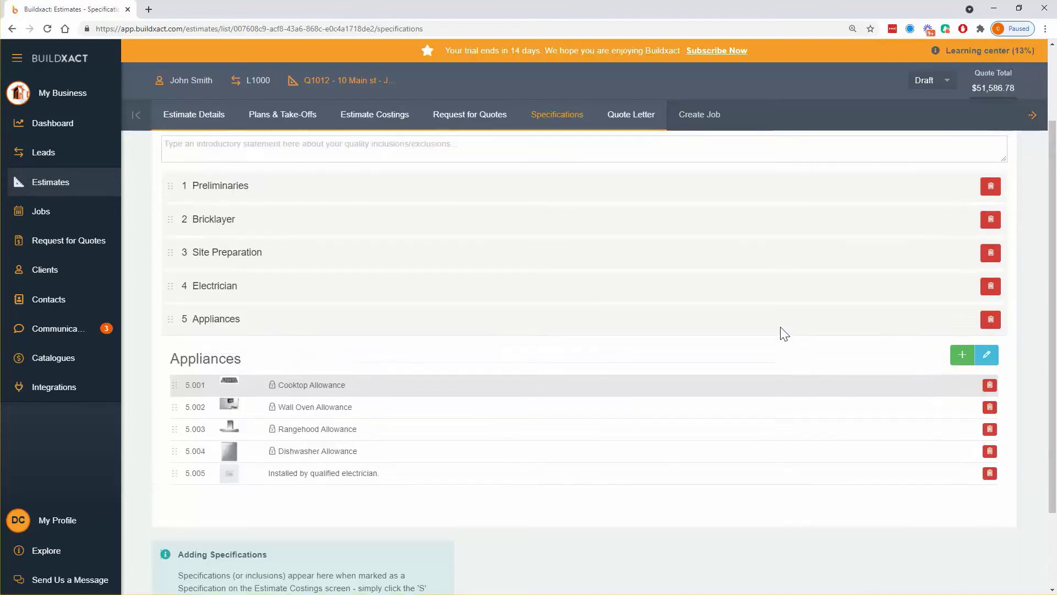
scroll(782, 330, up, 2)
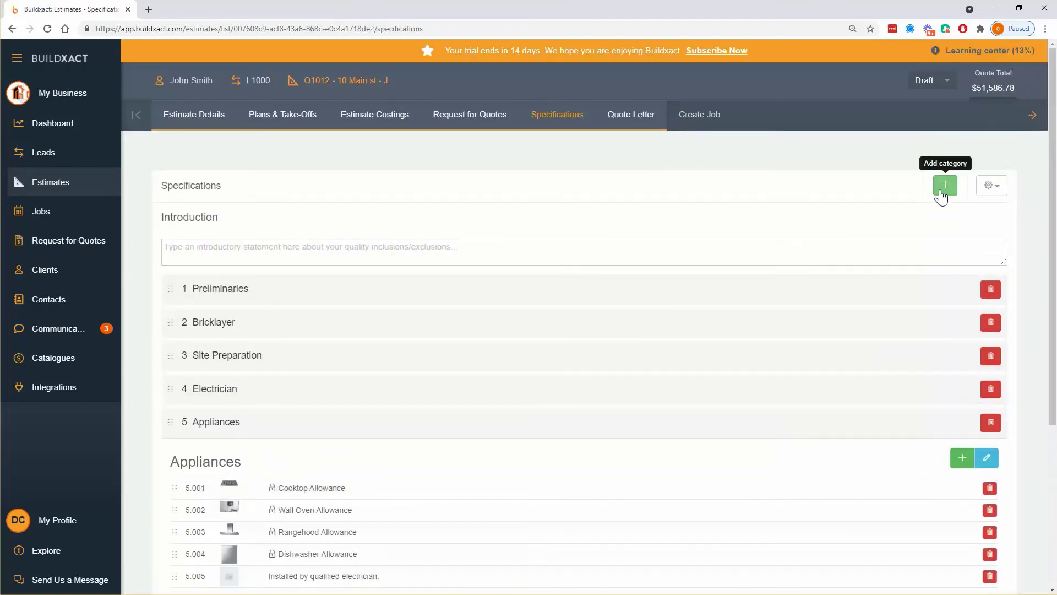
click(945, 185)
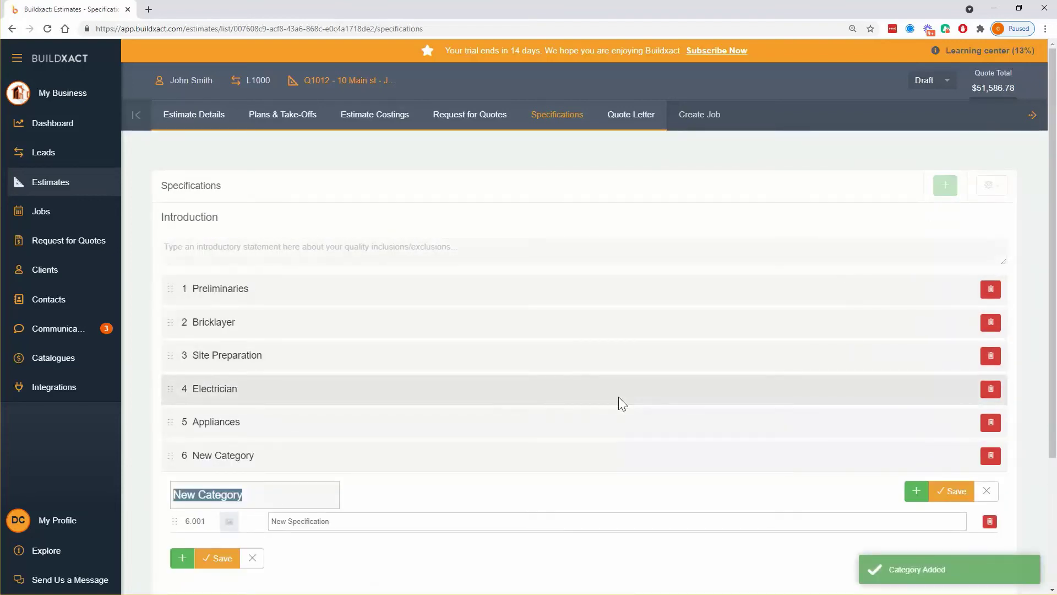
text(Ex)
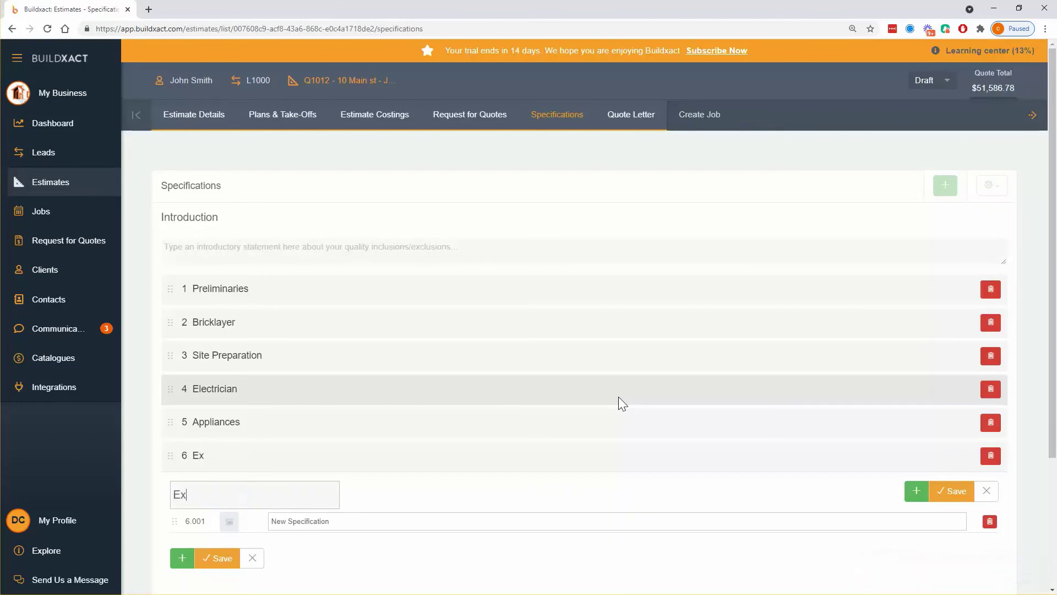
text(c;u)
key(BackSpace)
text(lusions)
scroll(448, 500, down, 3)
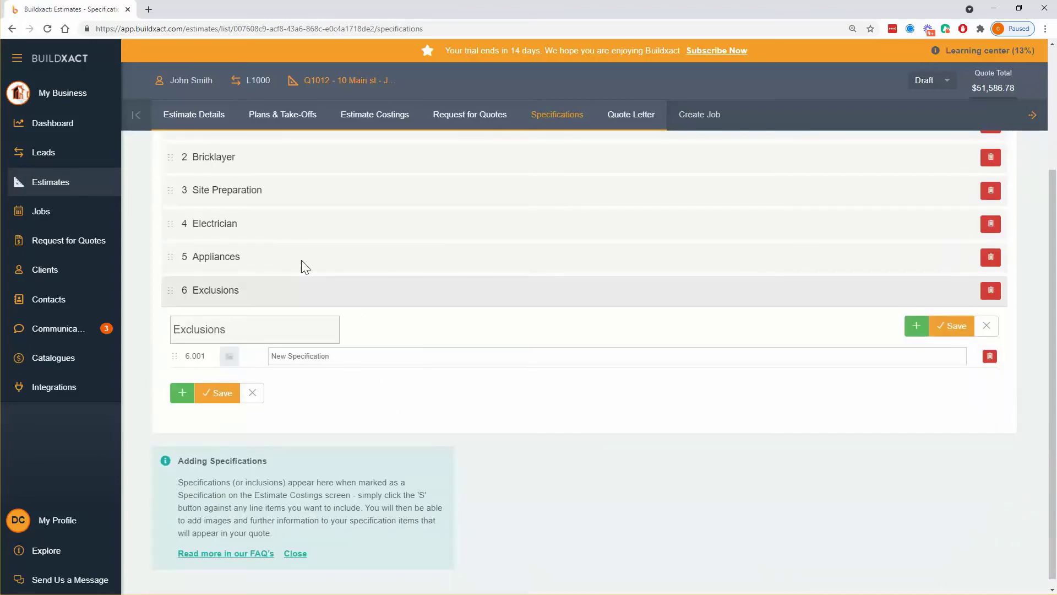
scroll(301, 267, up, 1)
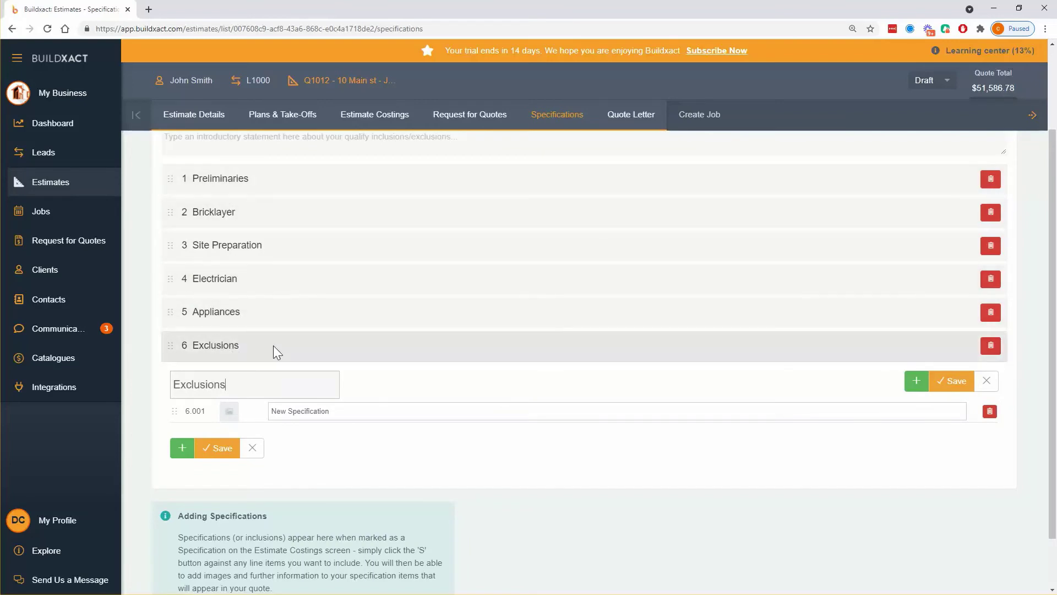
click(372, 413)
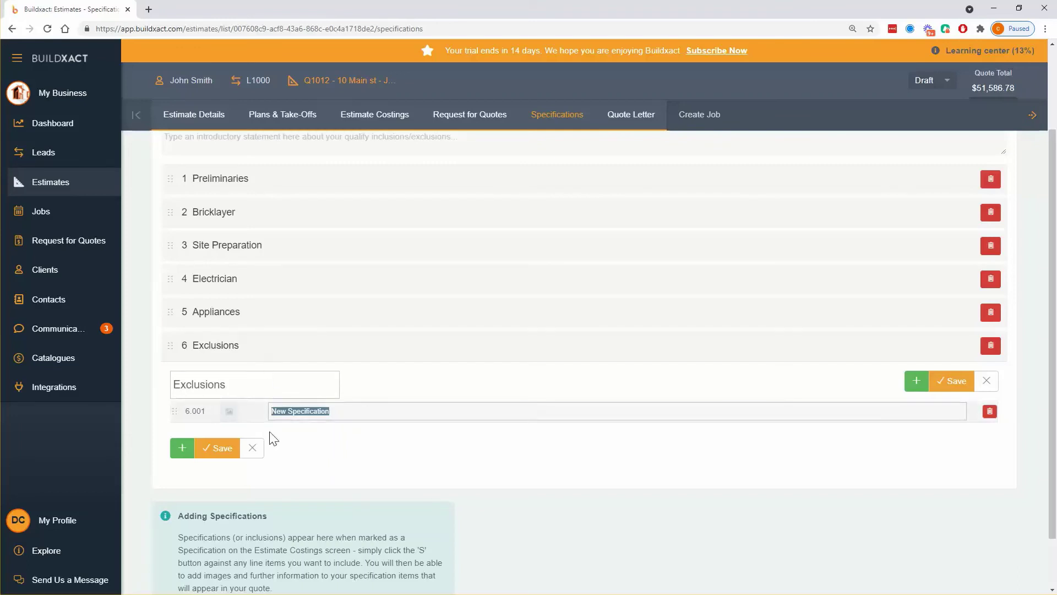
Save the Exclusions category with item 6.001 still reading 'New Specification'.
click(937, 385)
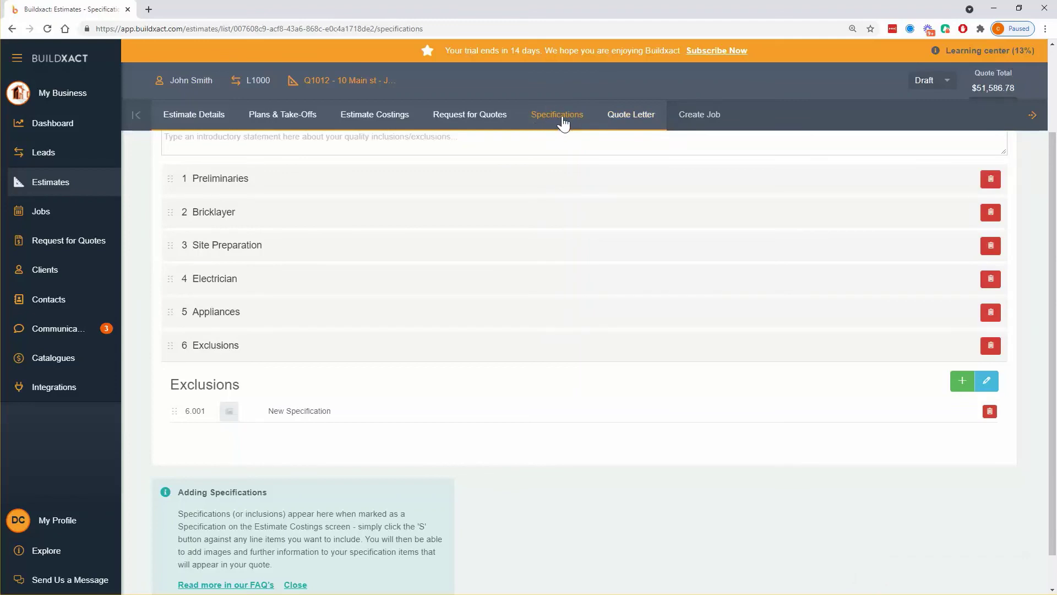
scroll(458, 262, up, 2)
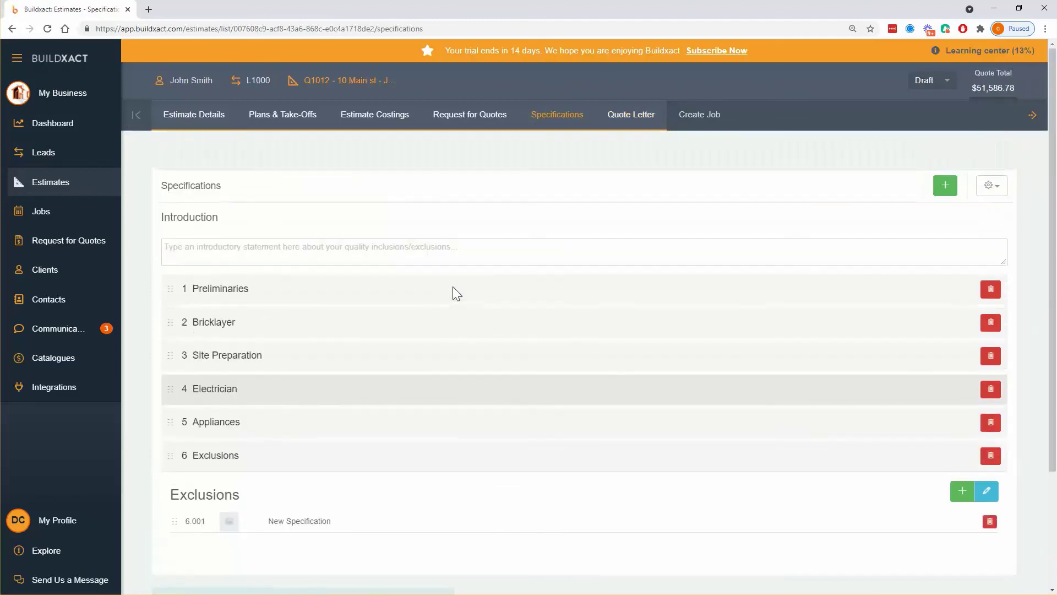